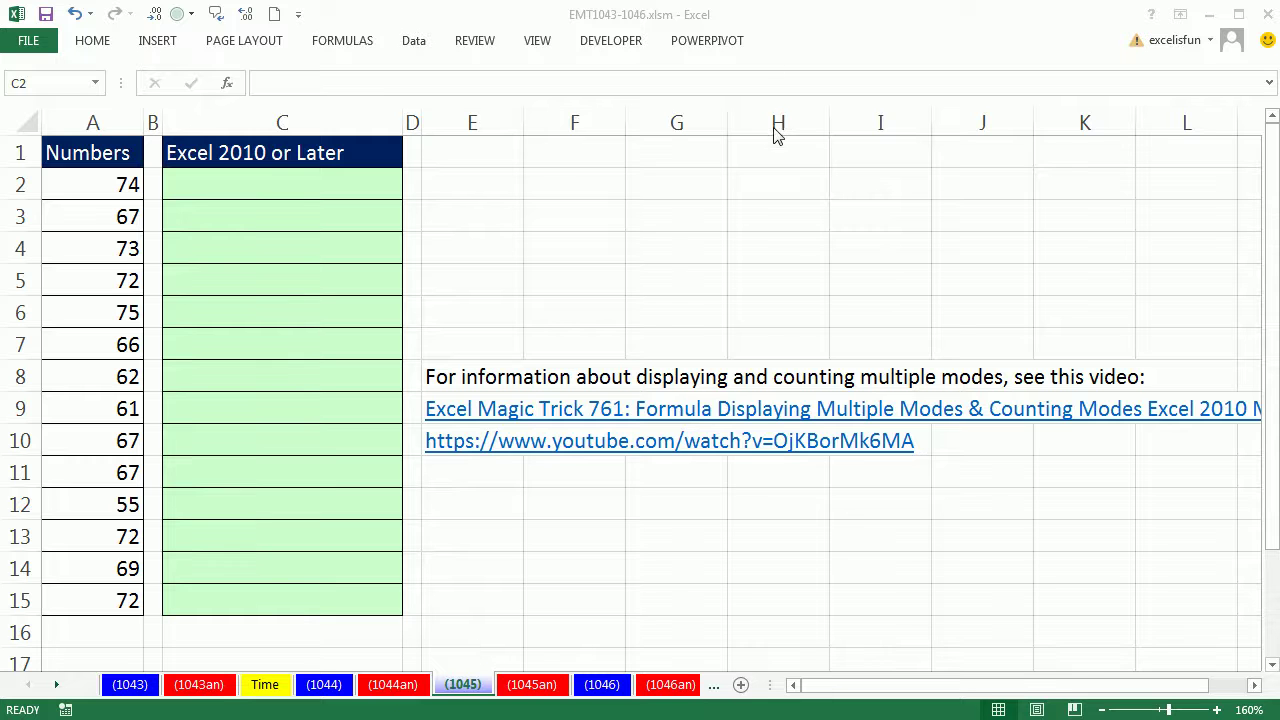
Step: Select the three 67s and three 72s in column A to spot the repeated values
click(610, 28)
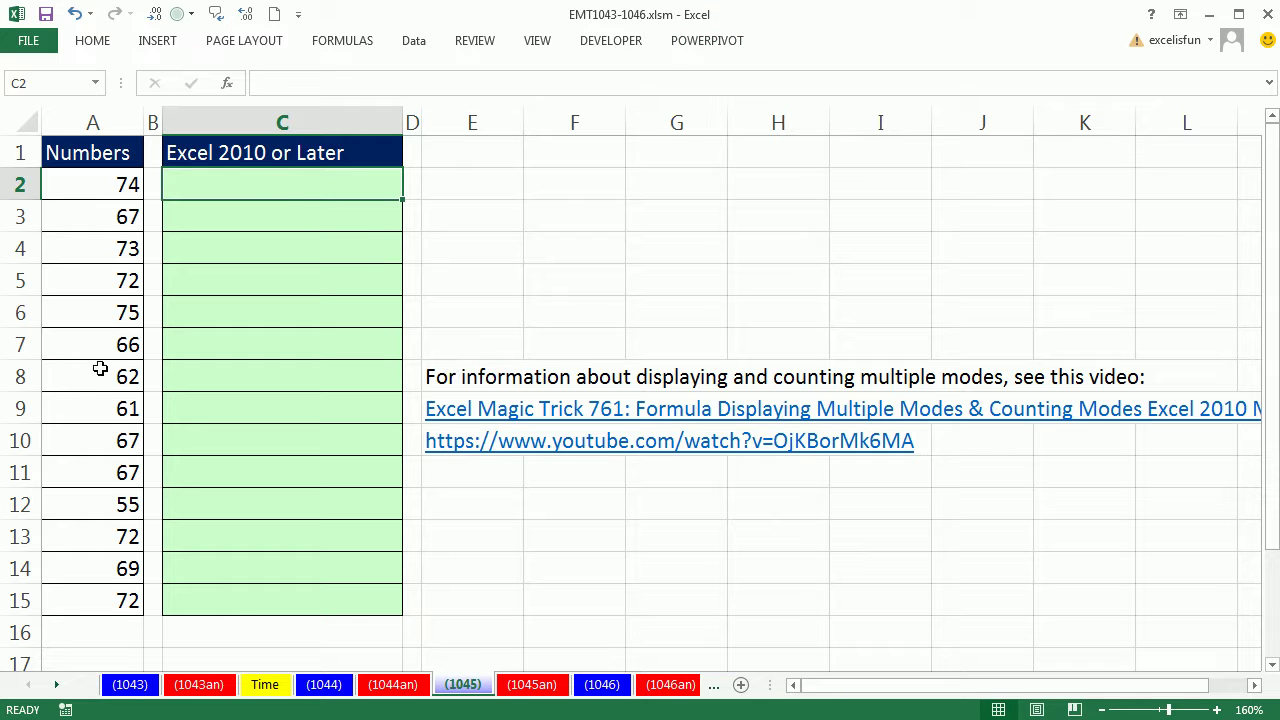
click(107, 215)
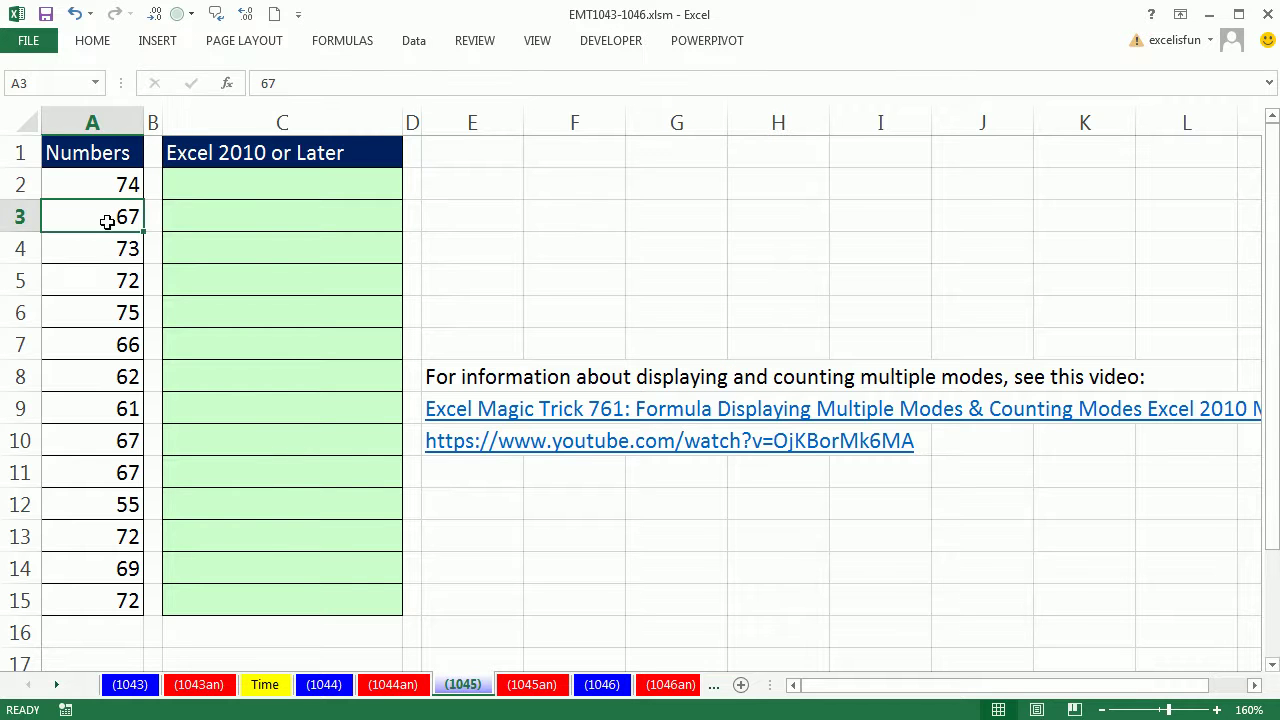
ctrl+drag(92, 442, 94, 483)
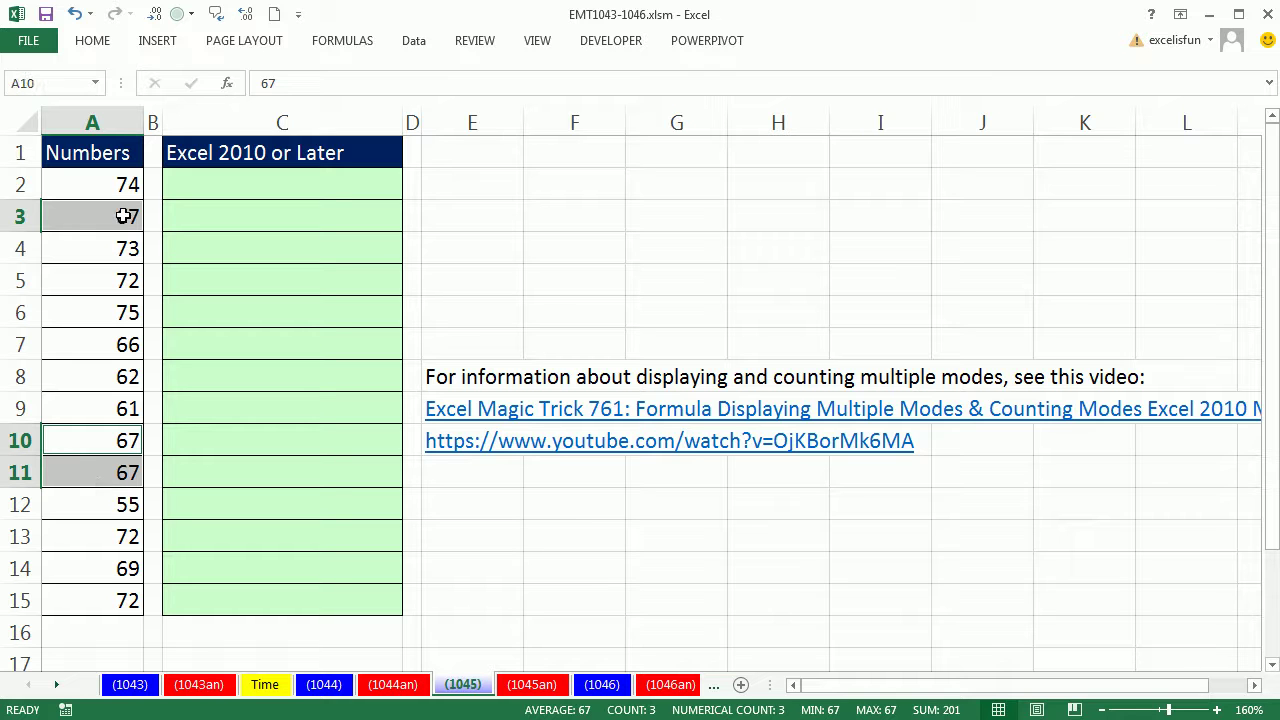
click(120, 280)
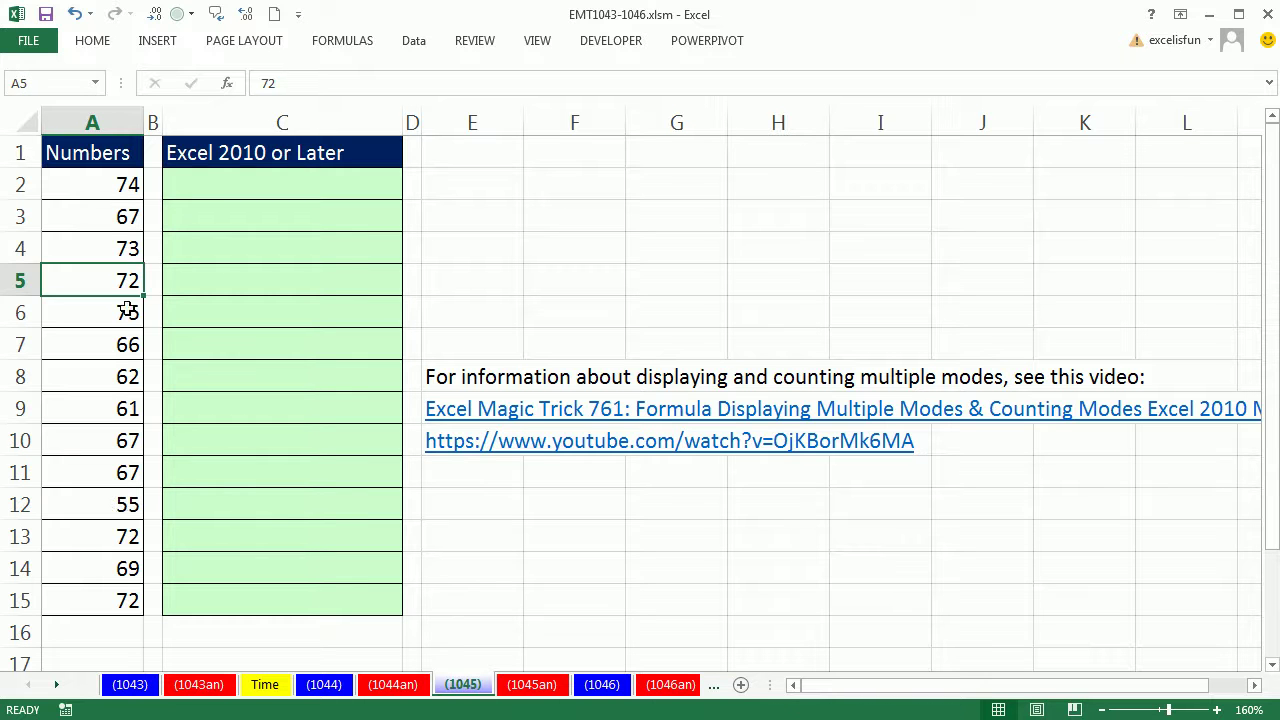
ctrl+click(95, 536)
ctrl+click(92, 598)
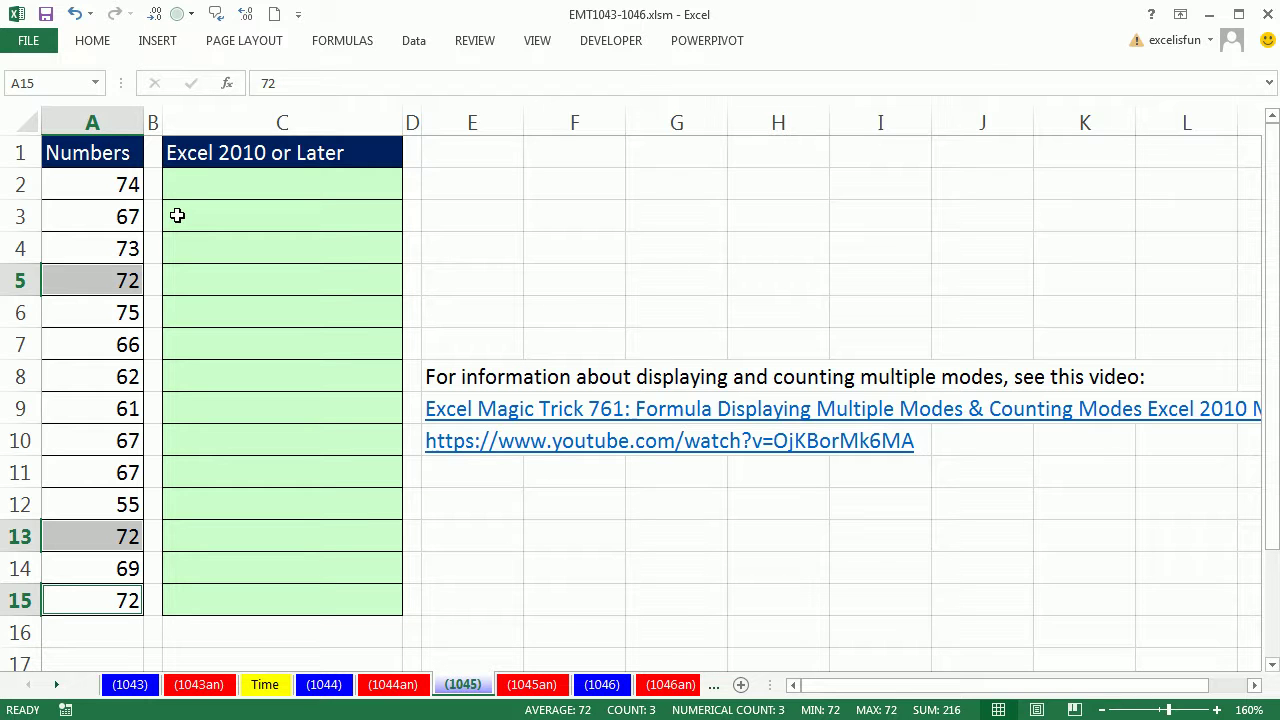
click(252, 181)
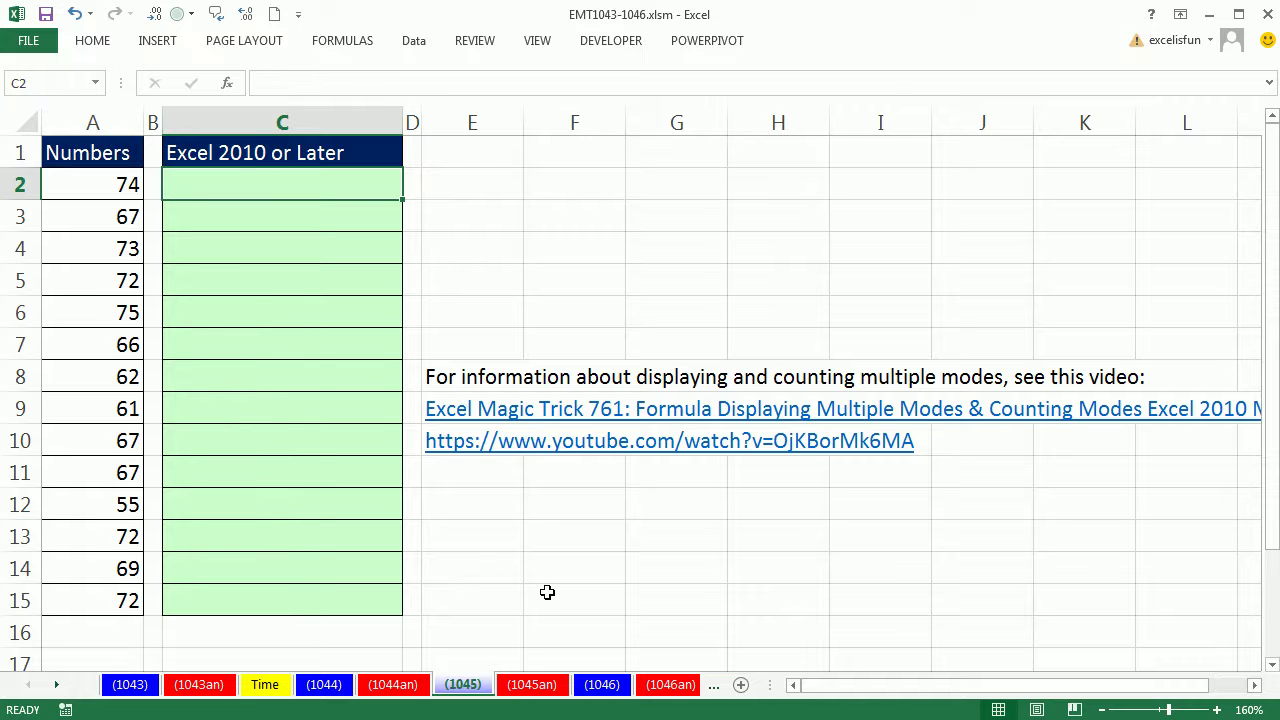
Step: Enter =MODE.MULT(A2:A15) in C2, preview with F9 that it returns 67 and 72, then undo
text(=mode)
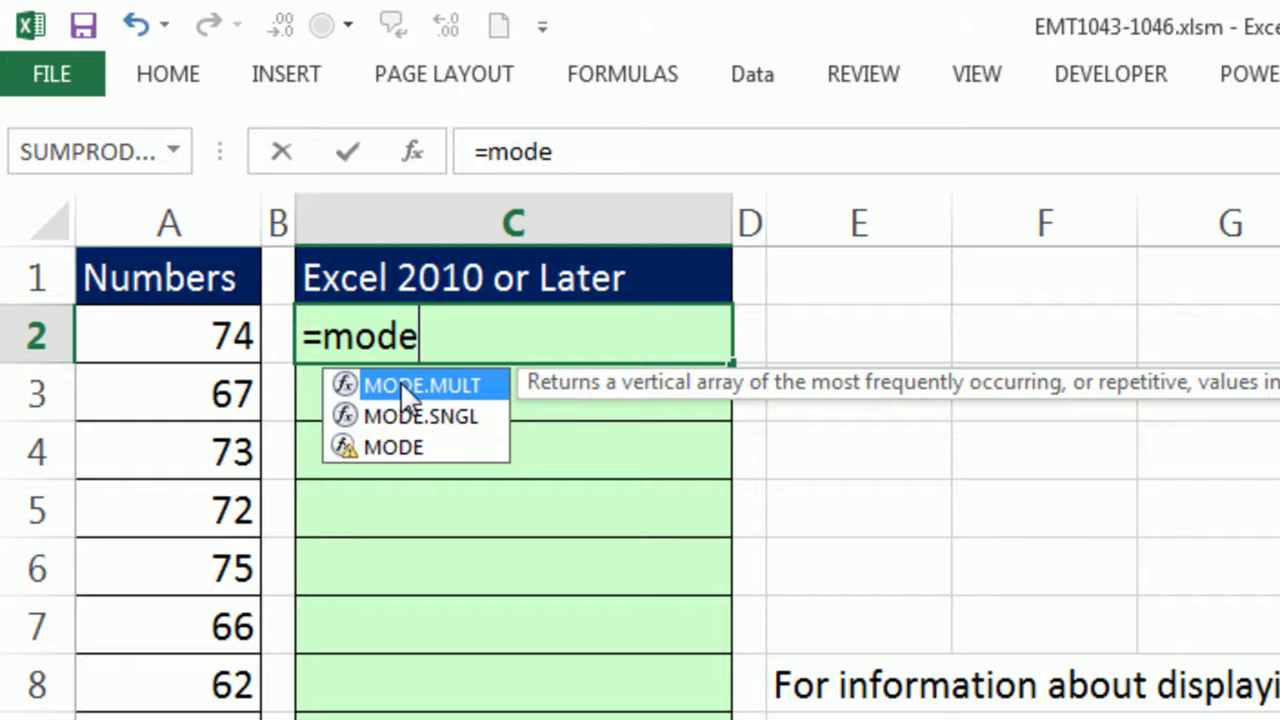
key(Tab)
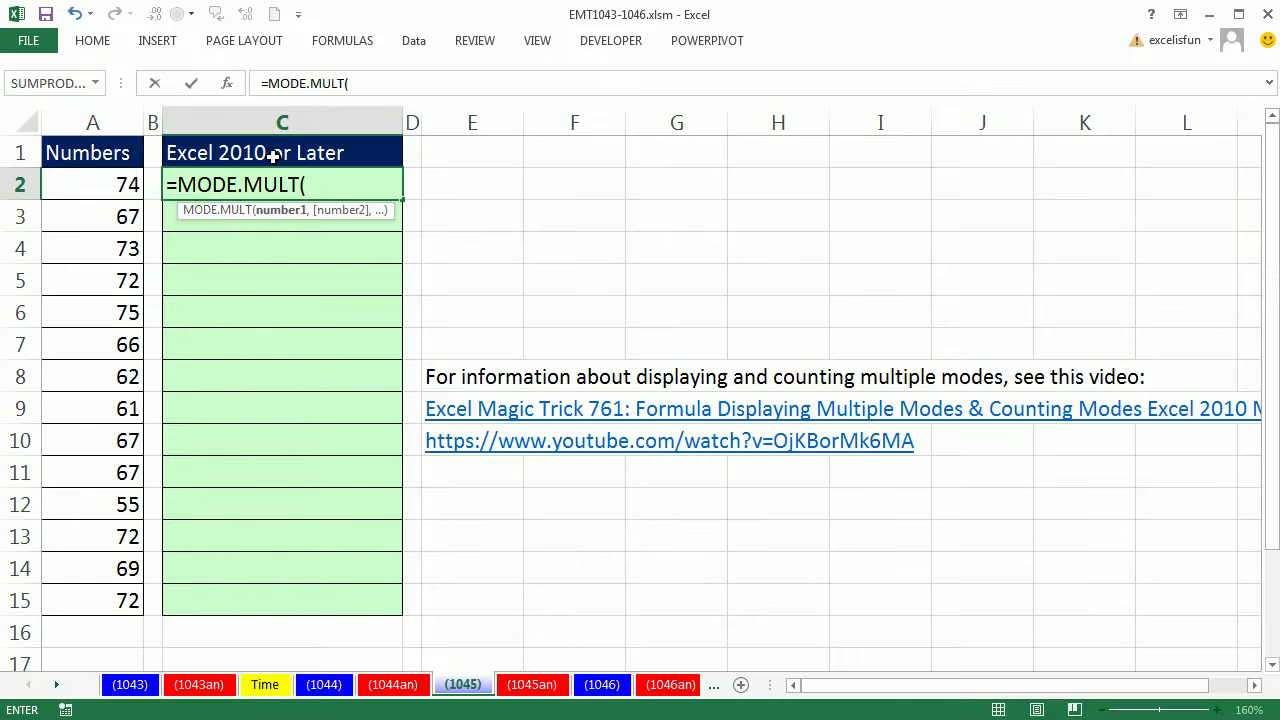
drag(75, 184, 81, 603)
text())
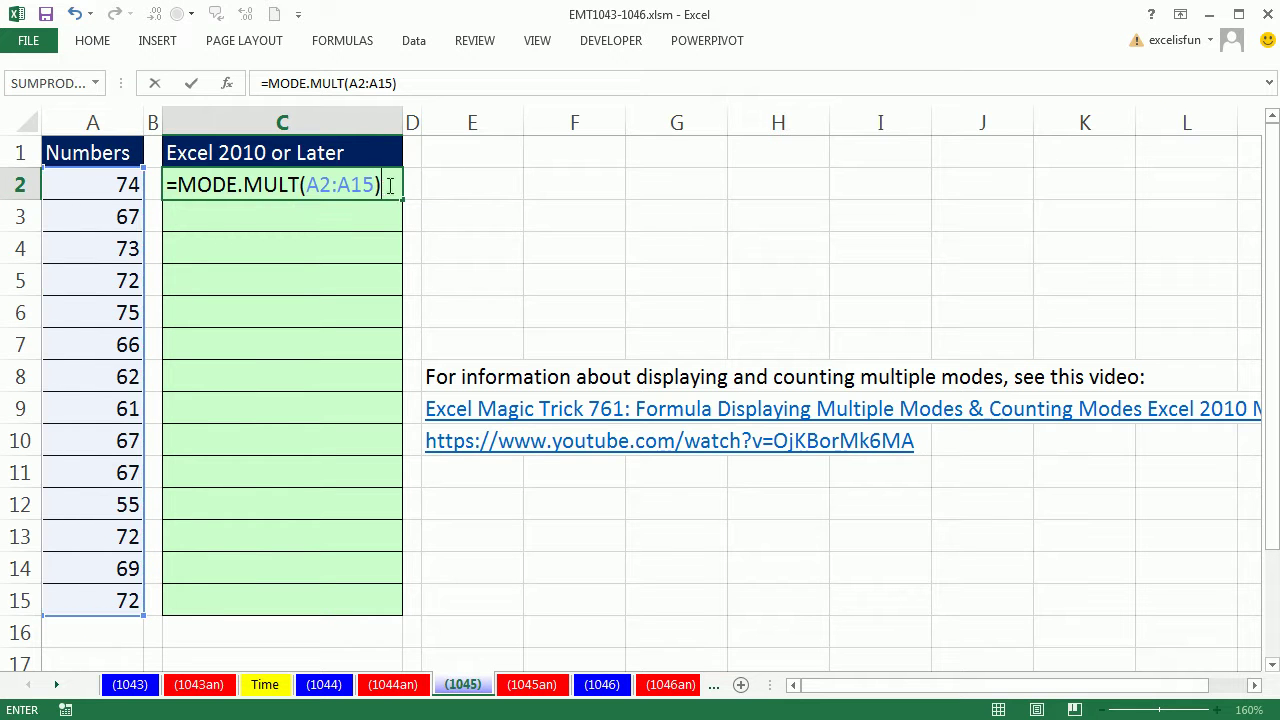
drag(390, 185, 166, 185)
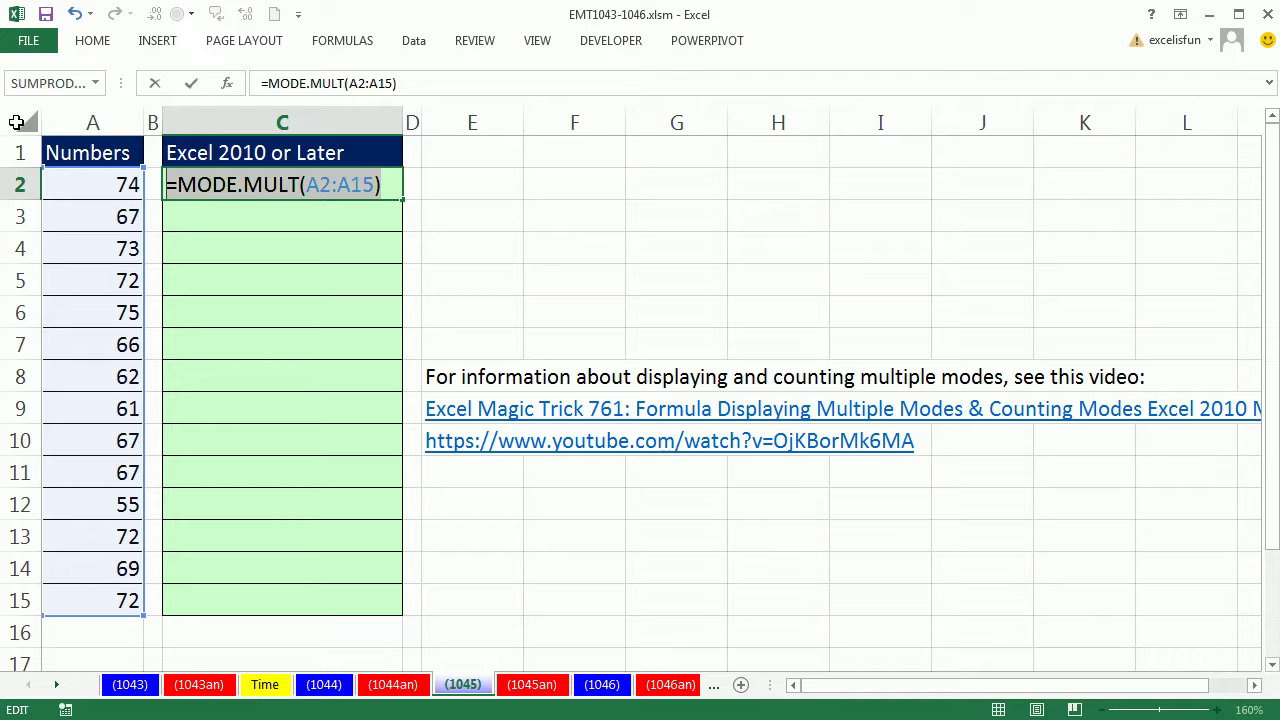
key(F9)
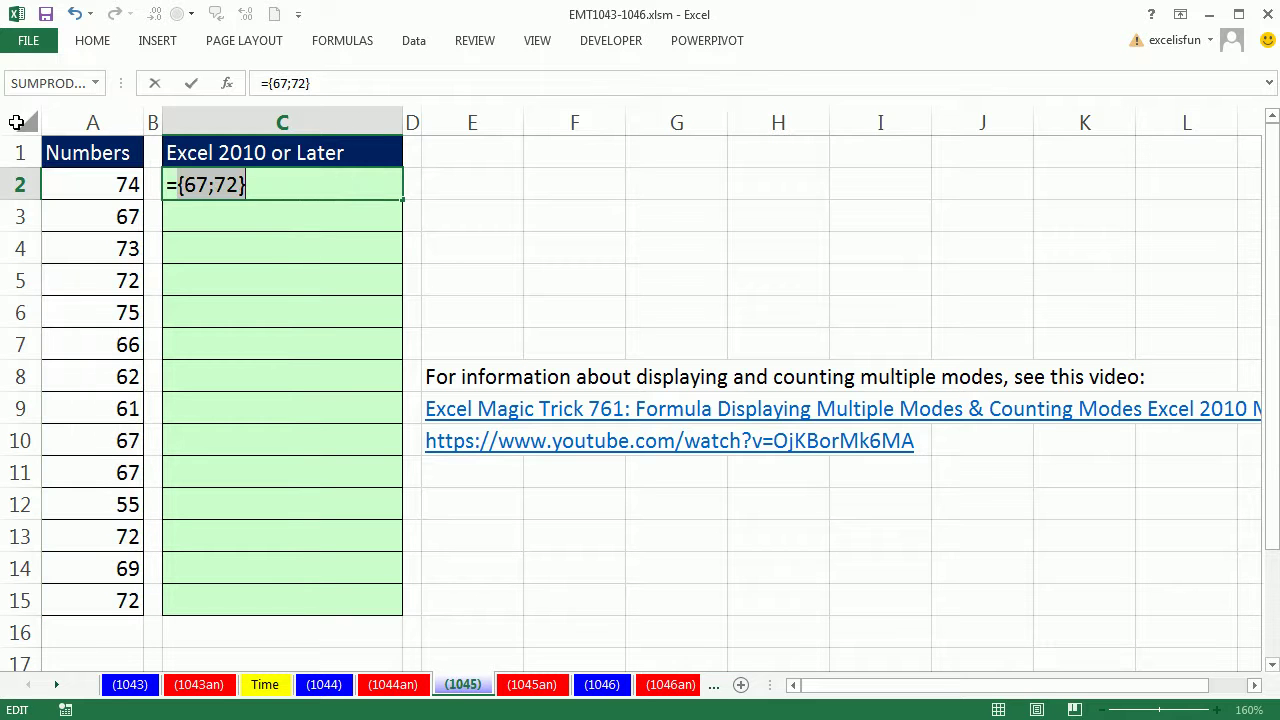
key(ctrl+z)
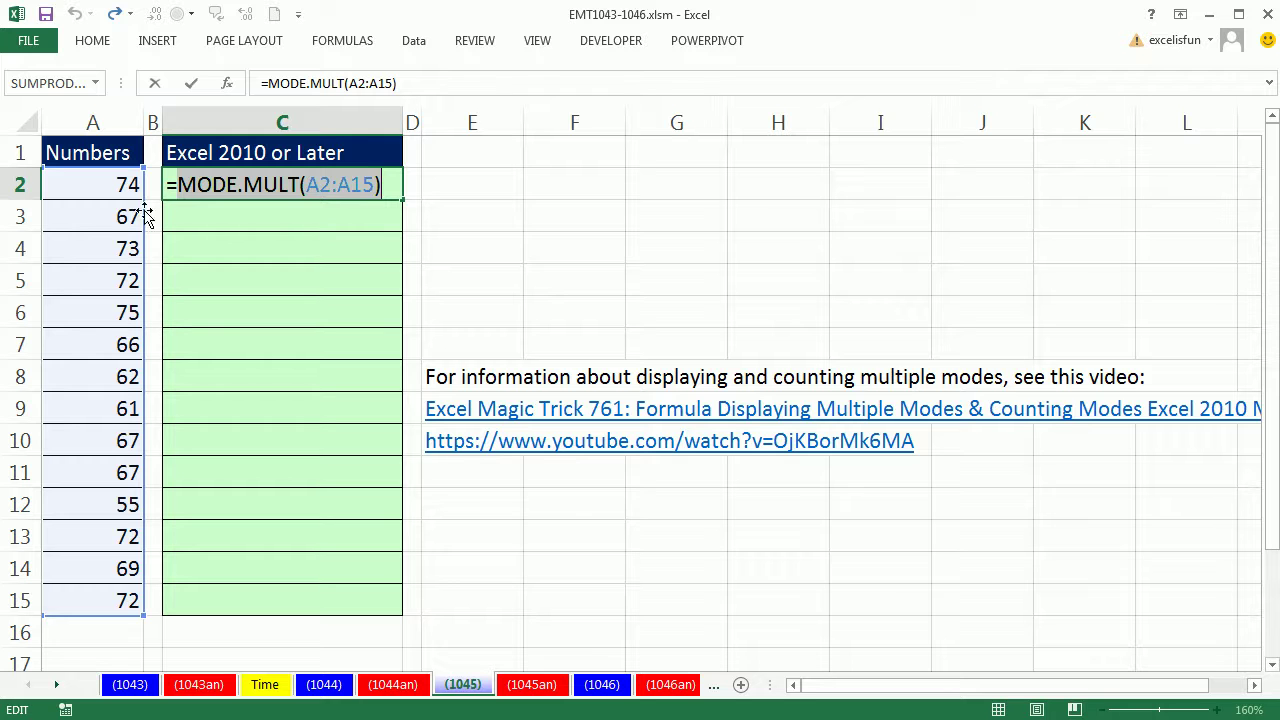
Step: Wrap C2's formula in OR and compare the modes against A2
click(180, 188)
text(or)
key(Tab)
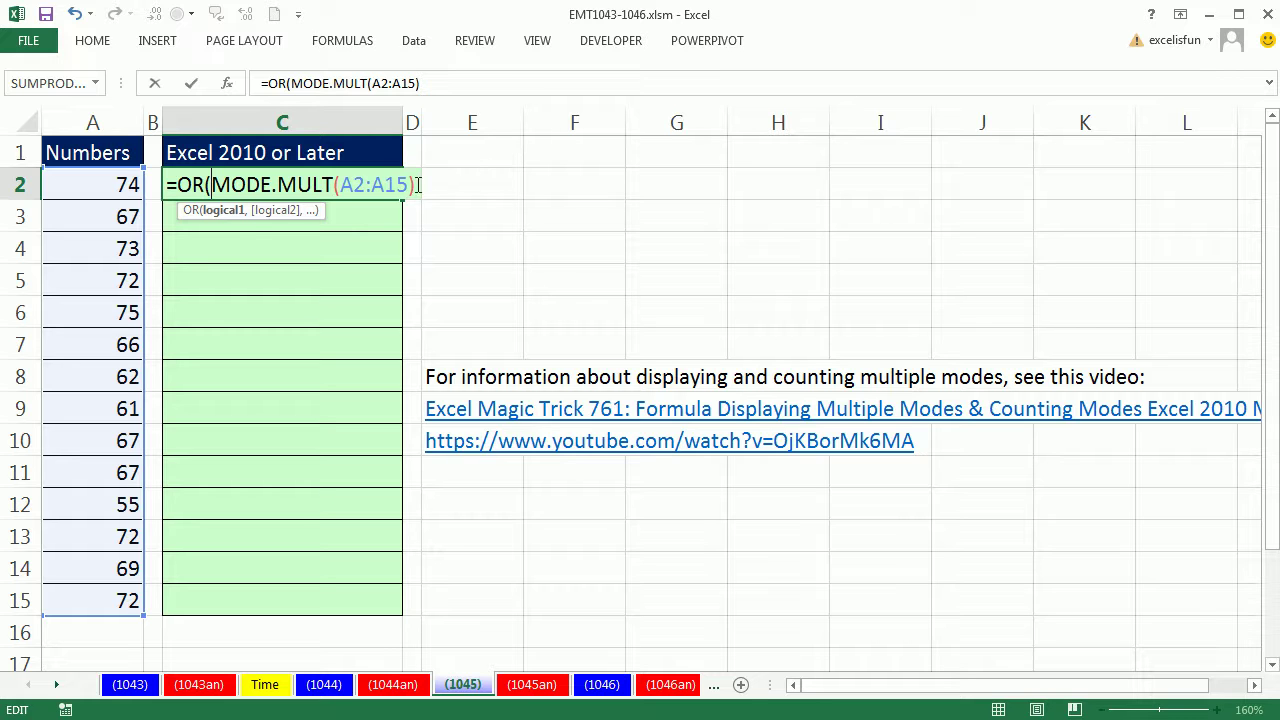
text(=)
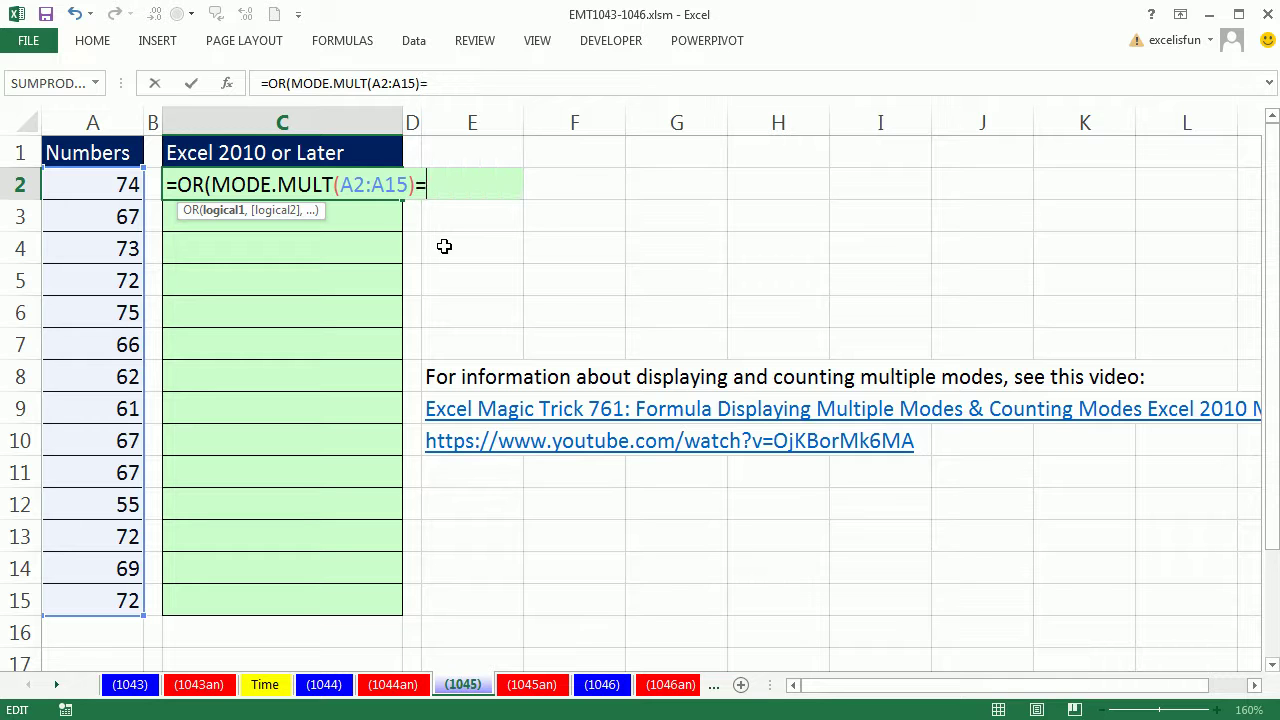
click(101, 185)
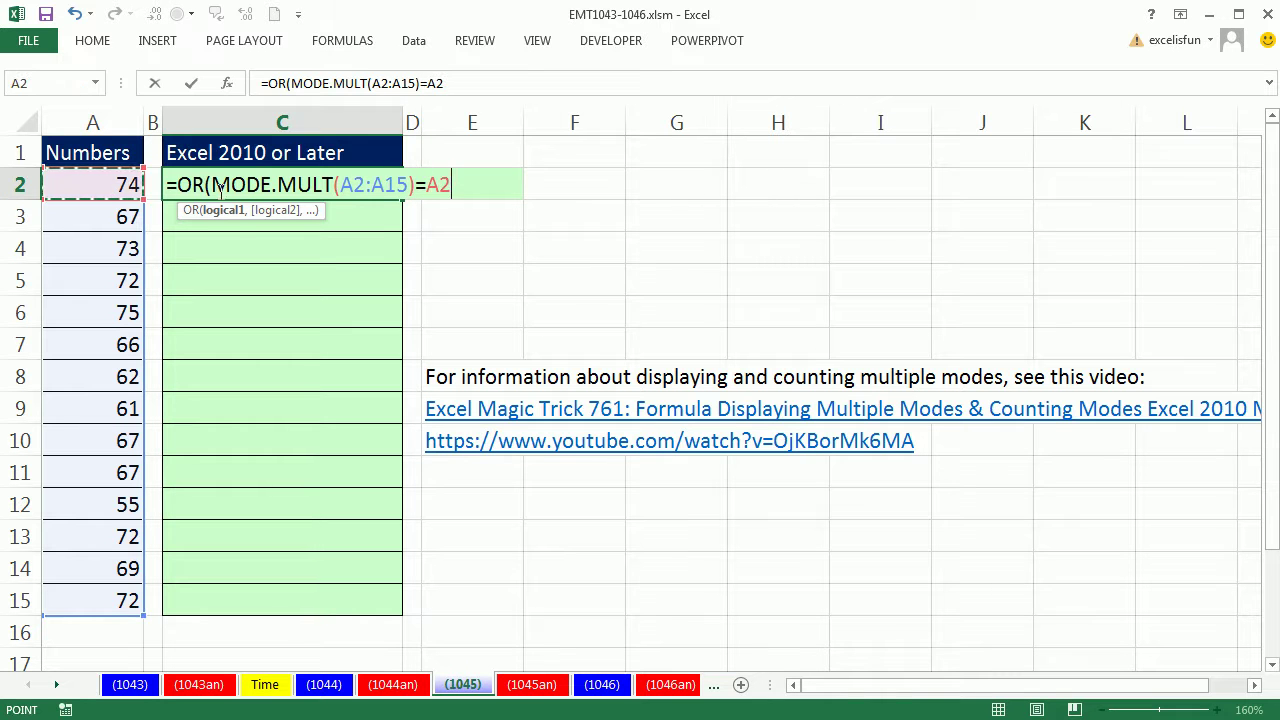
Step: Preview the comparison with F9, then close and commit =OR(MODE.MULT(A2:A15)=A2)
drag(455, 185, 214, 186)
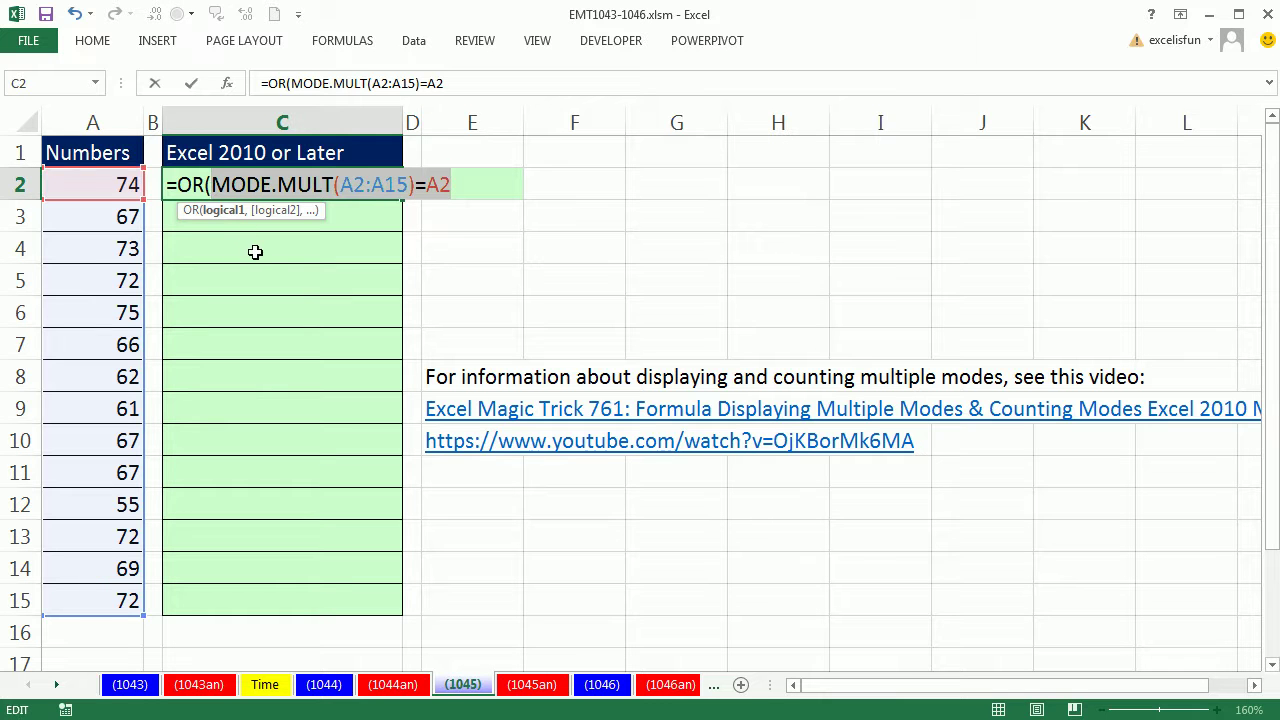
key(F9)
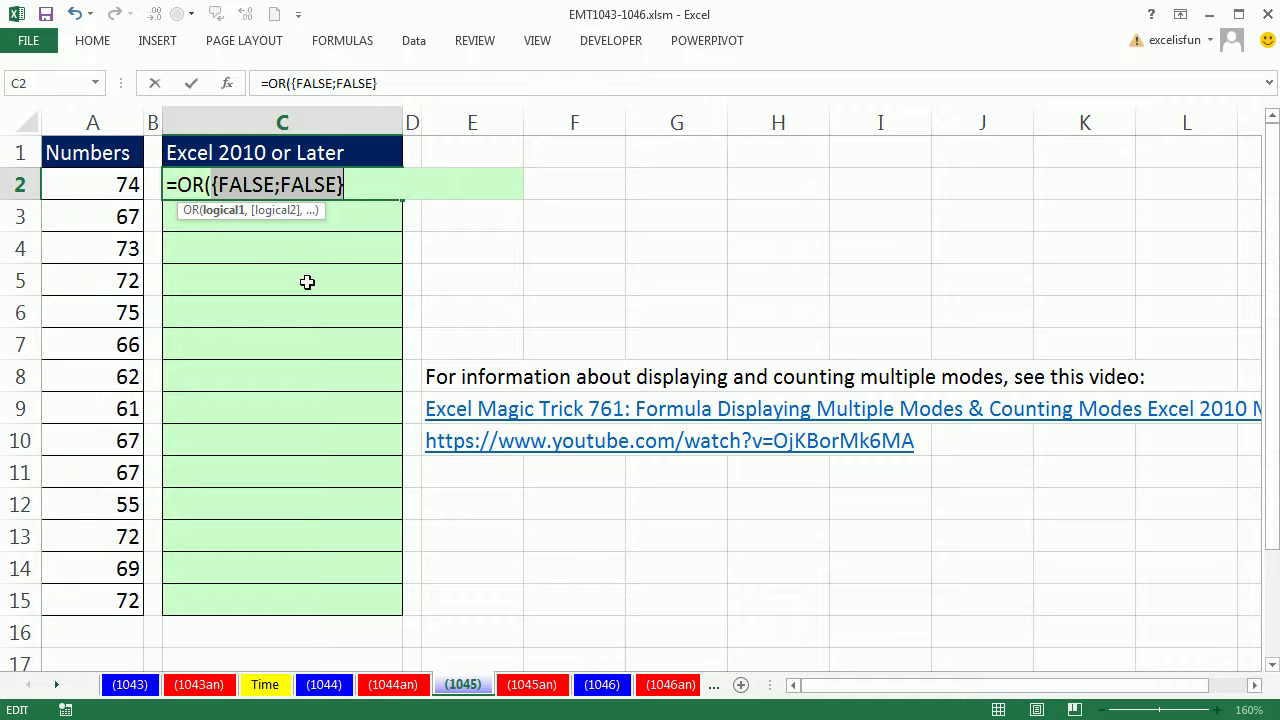
key(ctrl+z)
click(493, 186)
text()=A2))
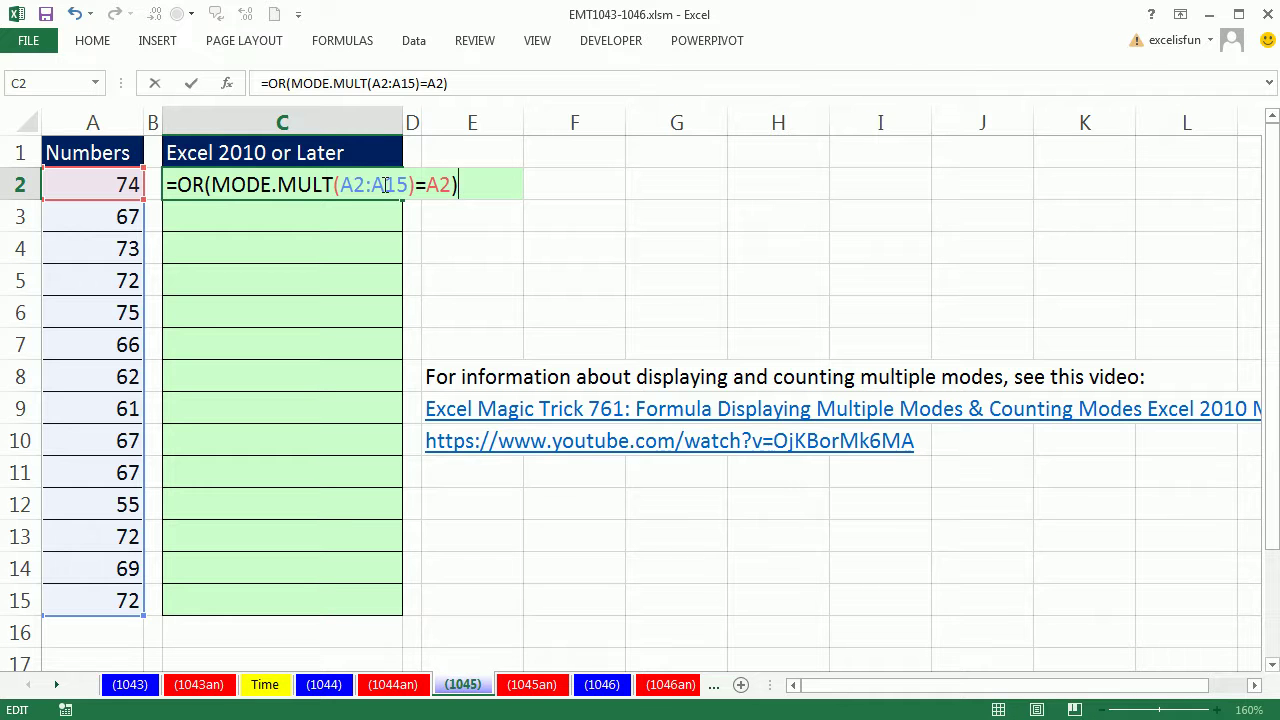
key(ctrl+Return)
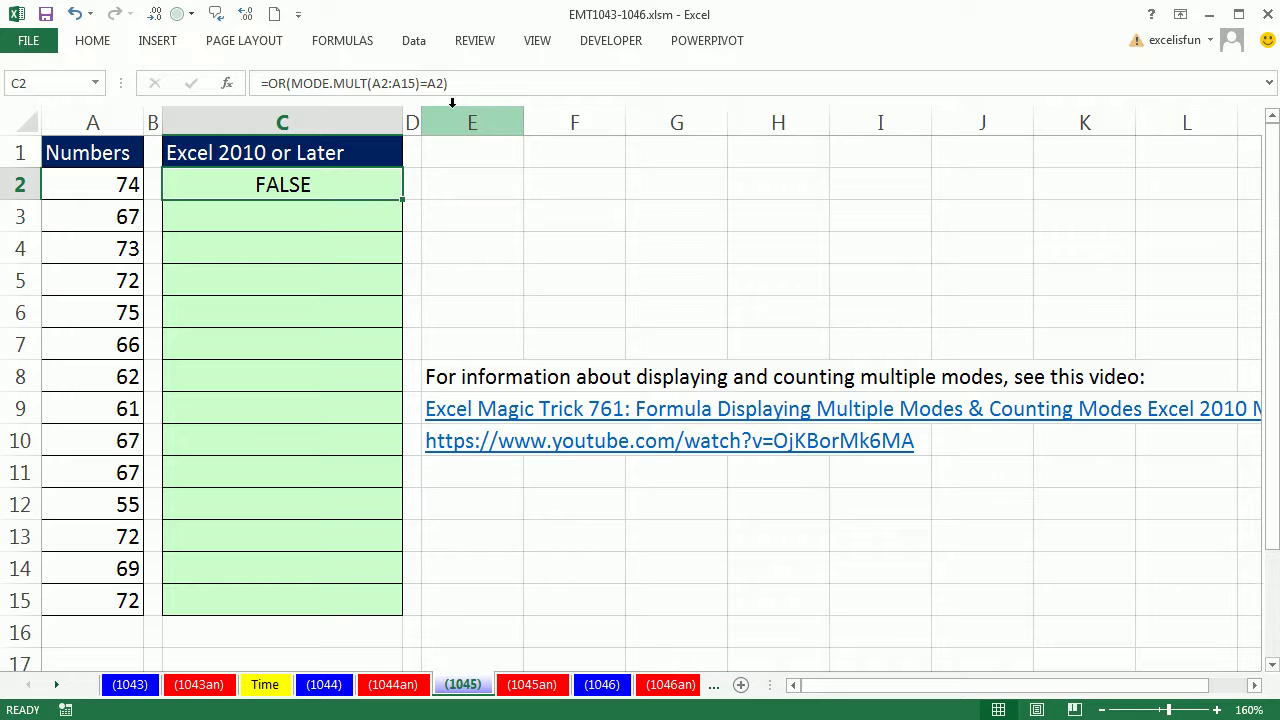
Step: Fill the formula down to C15 and evaluate C10's shifted range with F9
drag(404, 199, 410, 614)
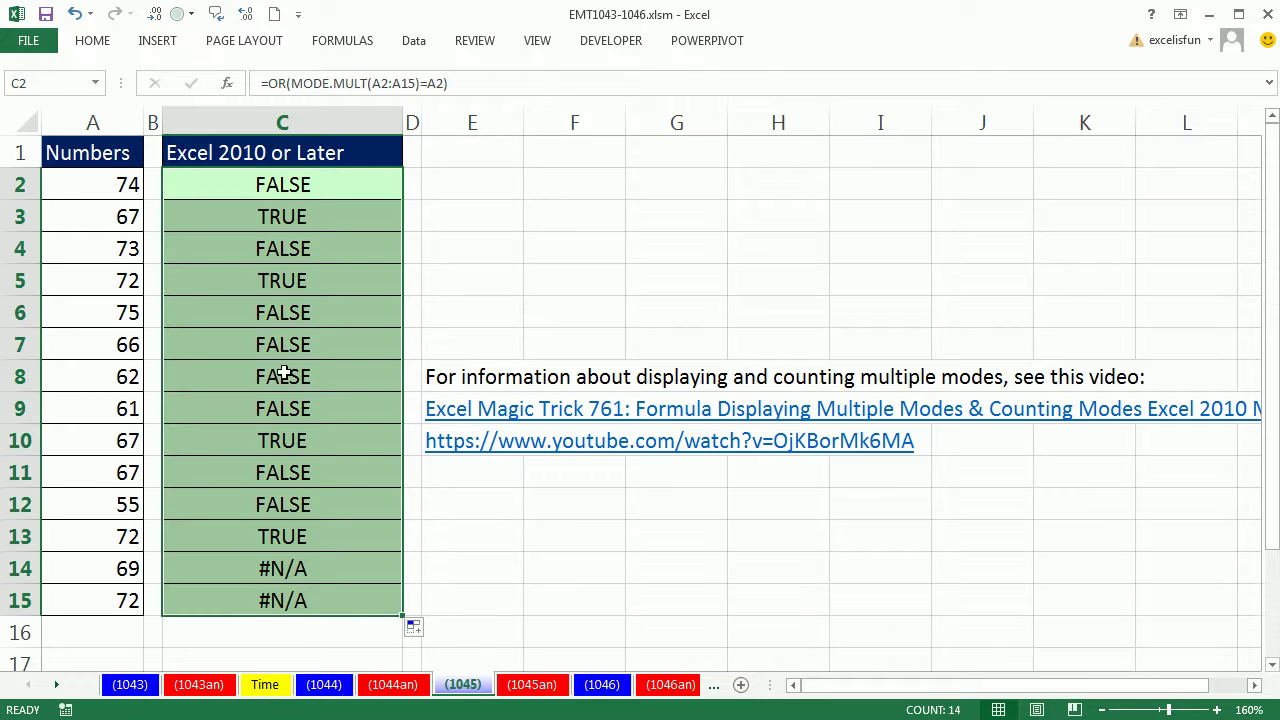
double_click(252, 440)
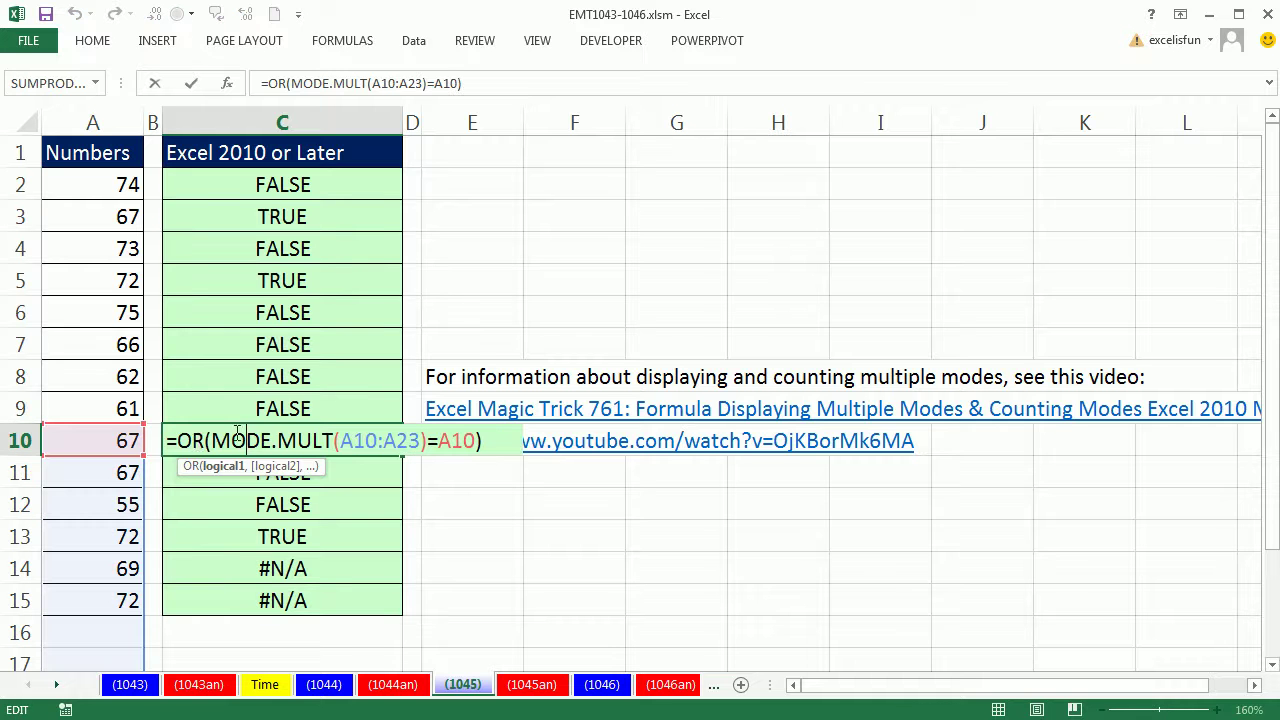
click(216, 467)
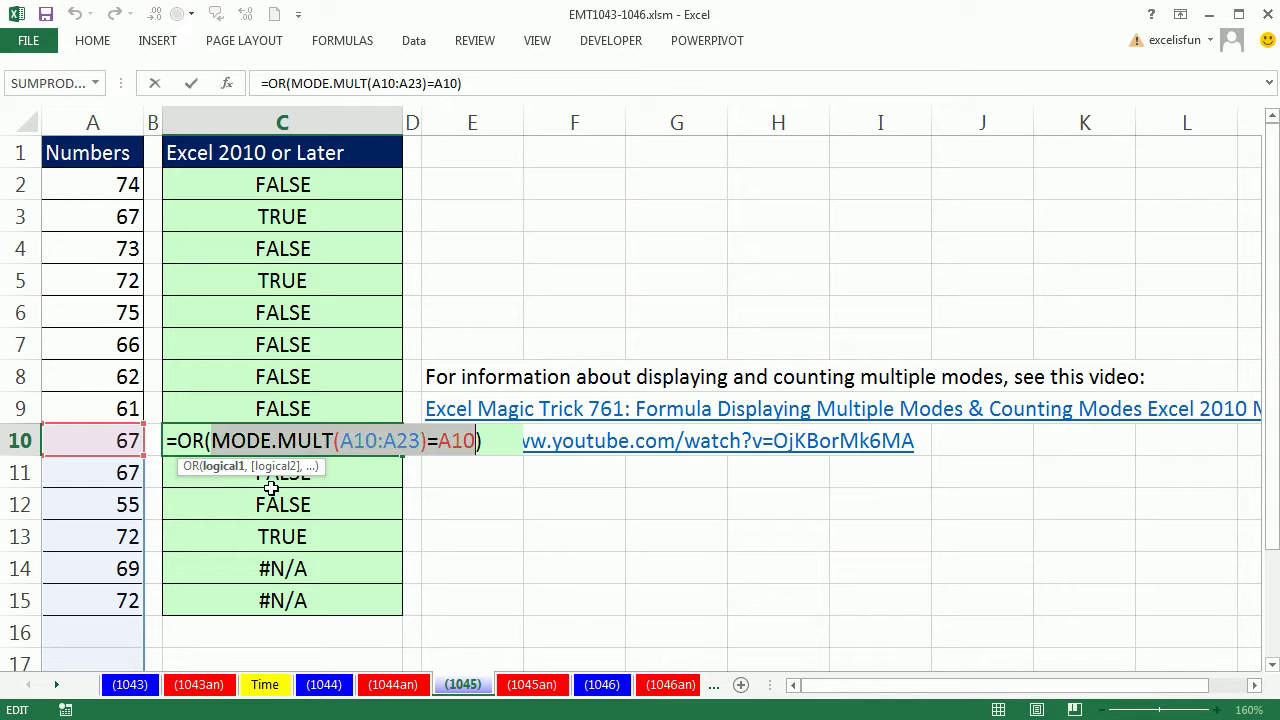
key(F9)
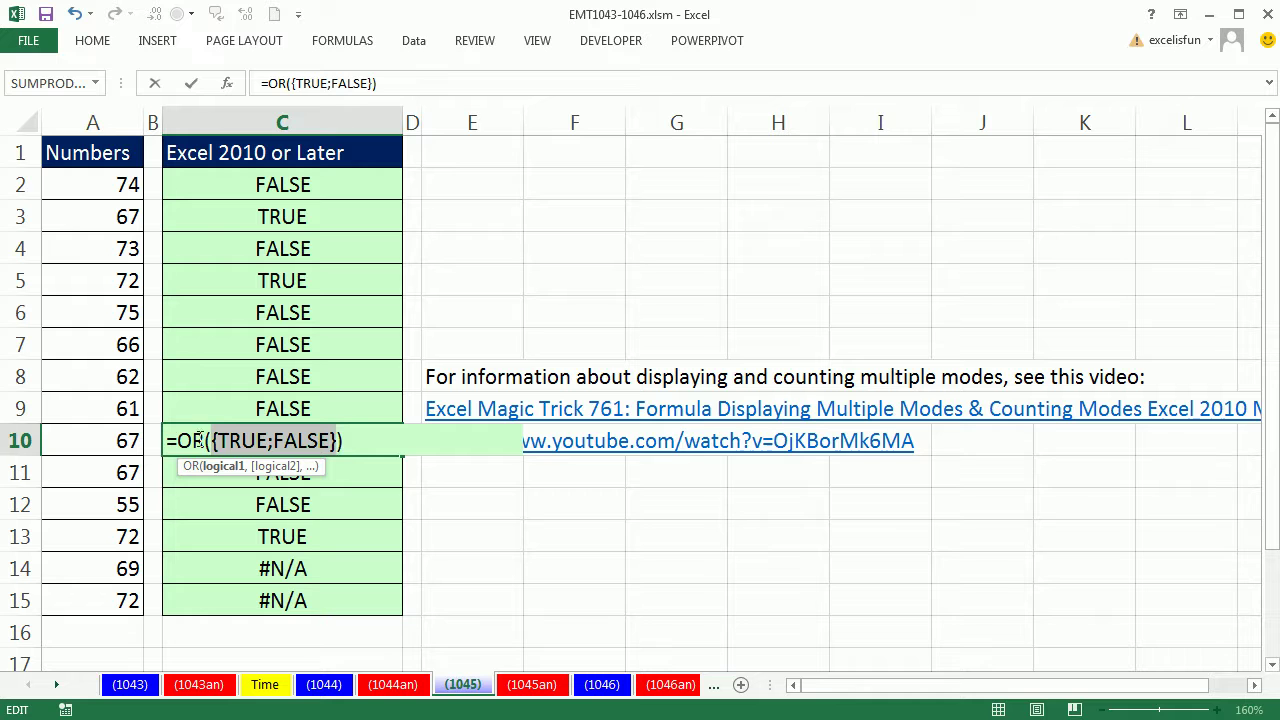
key(Escape)
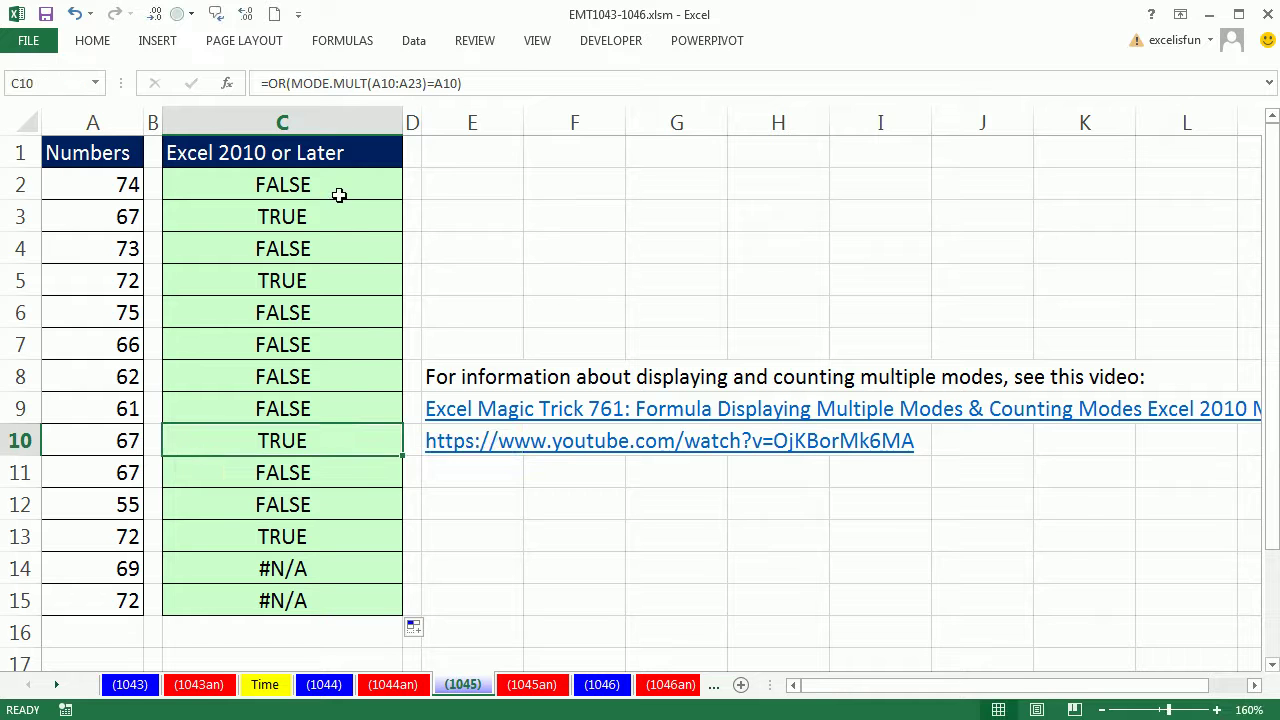
Step: Inspect C14's #N/A formula, then put C2's A2:A15 range into edit mode
double_click(298, 568)
key(Escape)
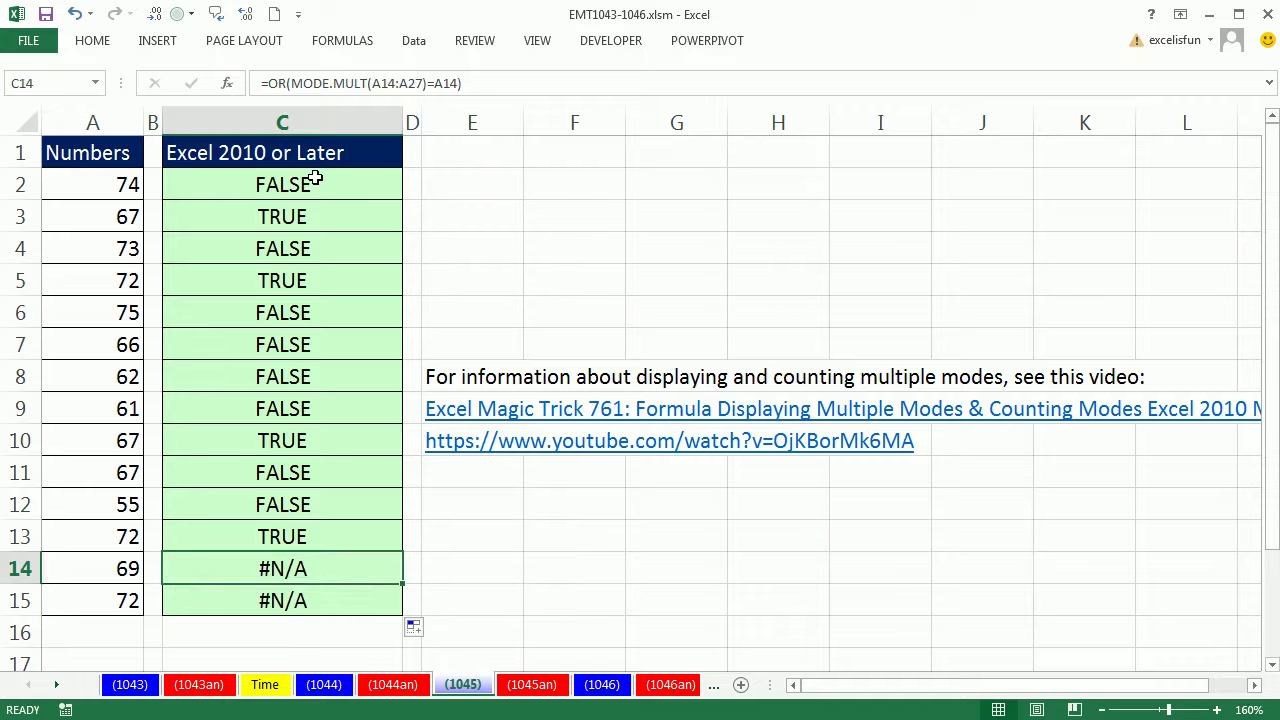
double_click(318, 186)
click(371, 186)
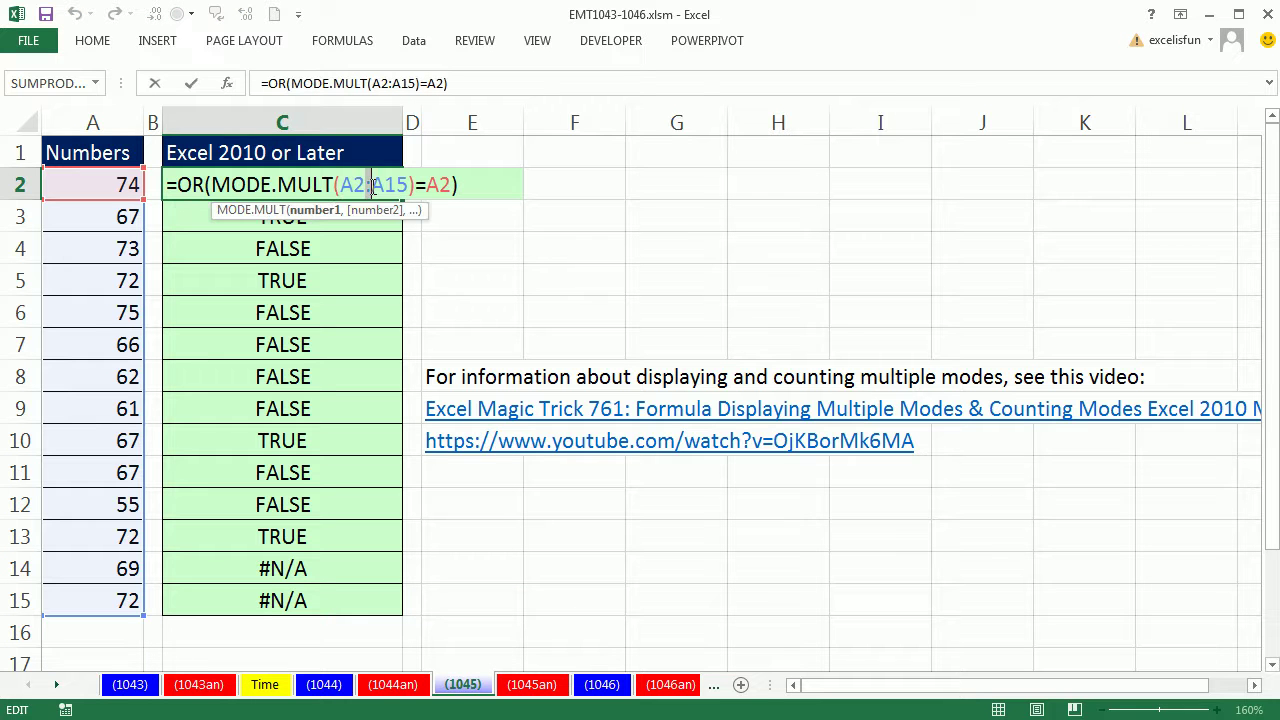
Step: Lock C2's range as $A$2:$A$15 and copy the formula down to C15
key(F4)
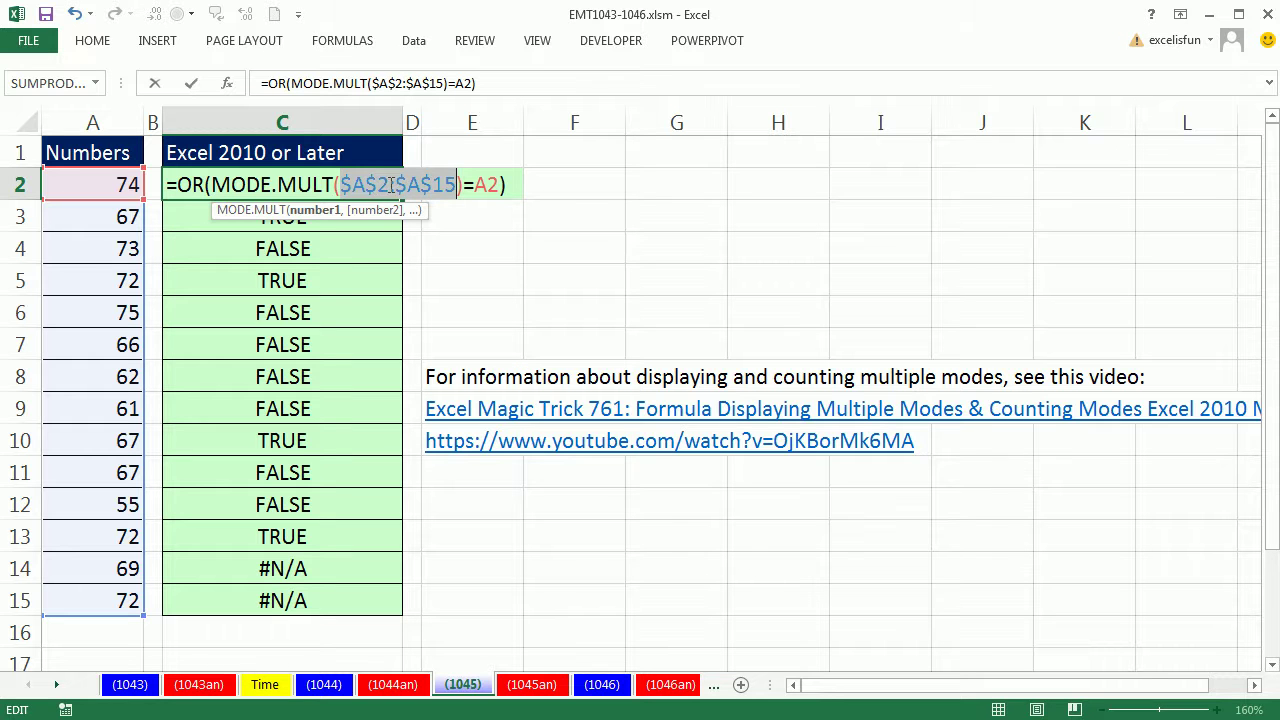
click(392, 186)
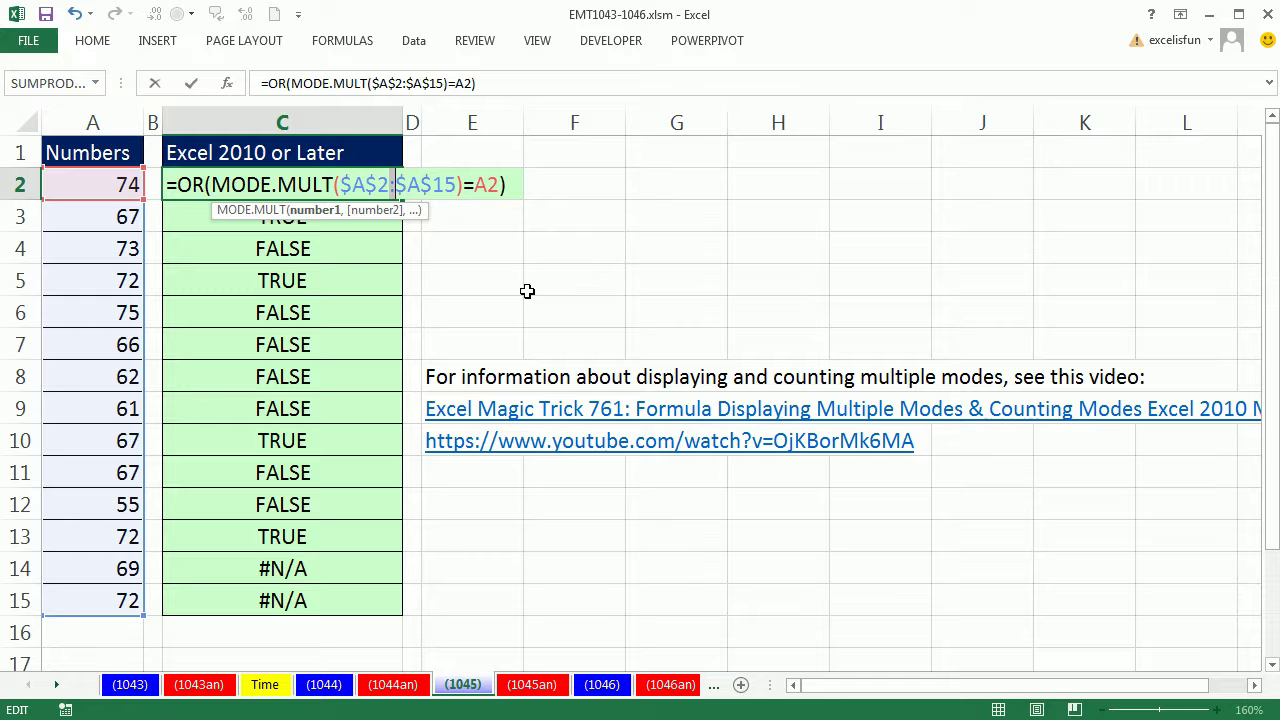
key(ctrl+Return)
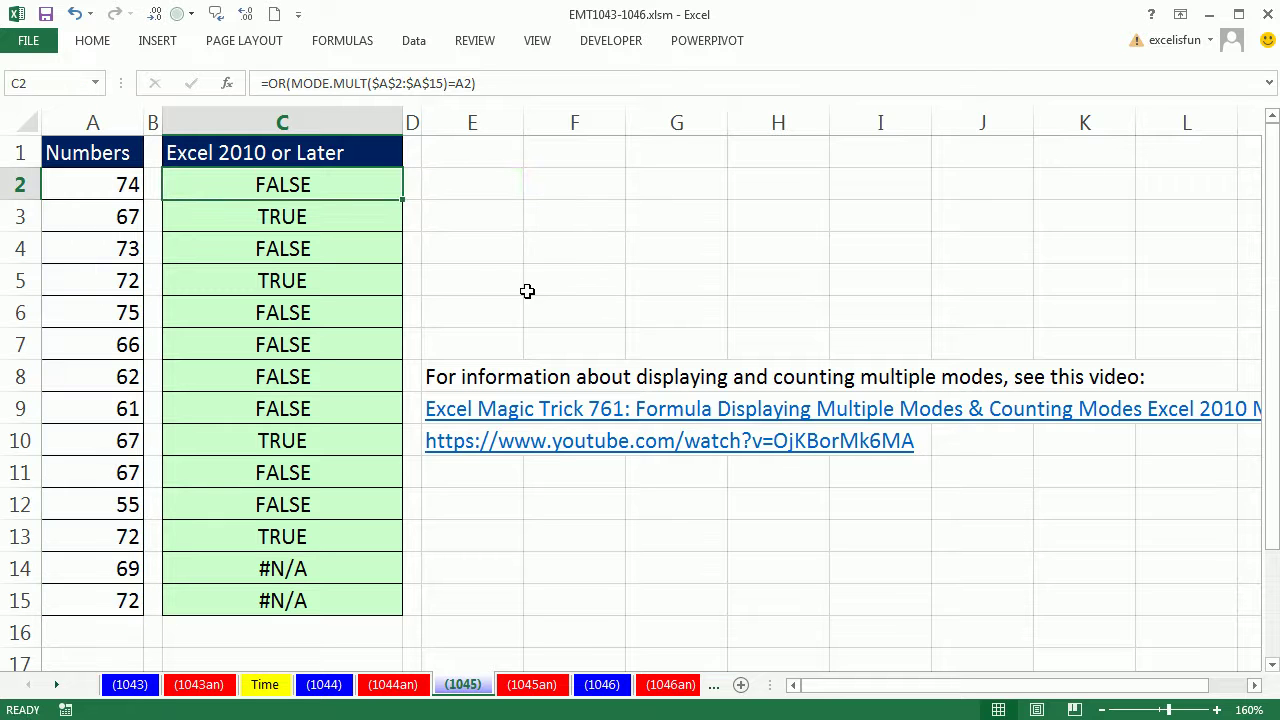
double_click(403, 198)
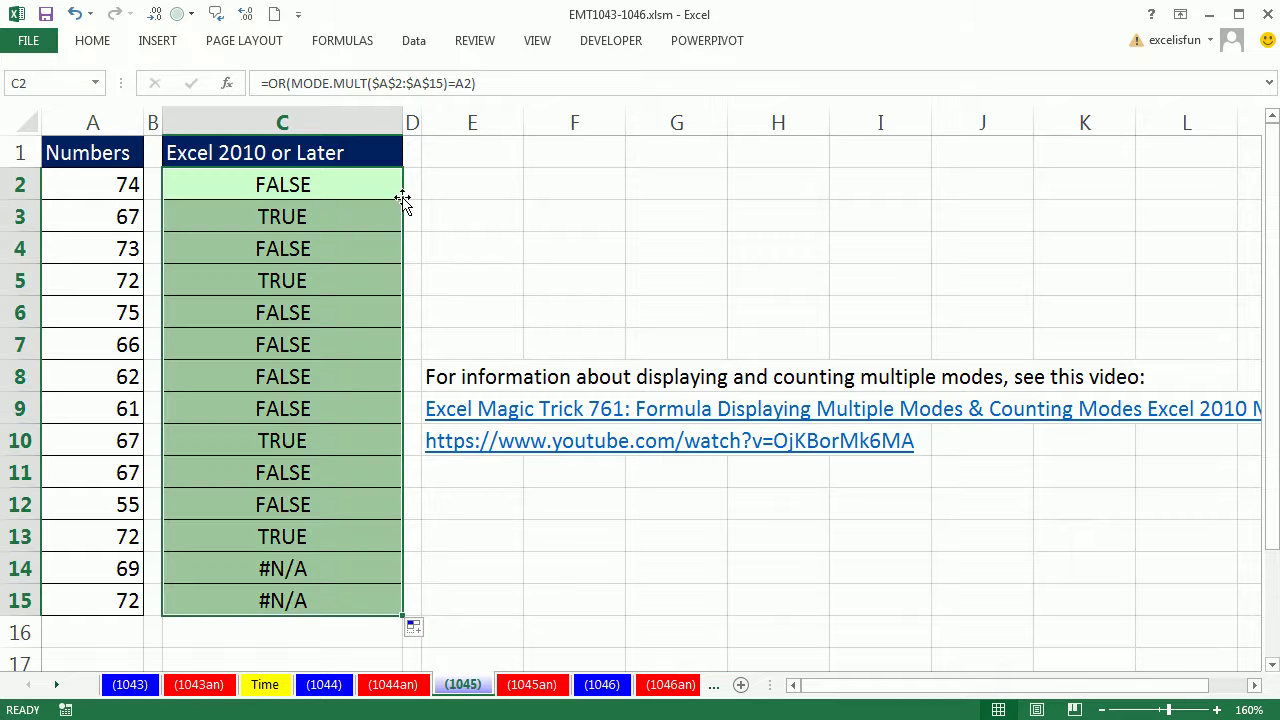
Step: Select the TRUE results in C3, C5, C10, C11, C13 and C15
click(315, 462)
drag(315, 462, 314, 448)
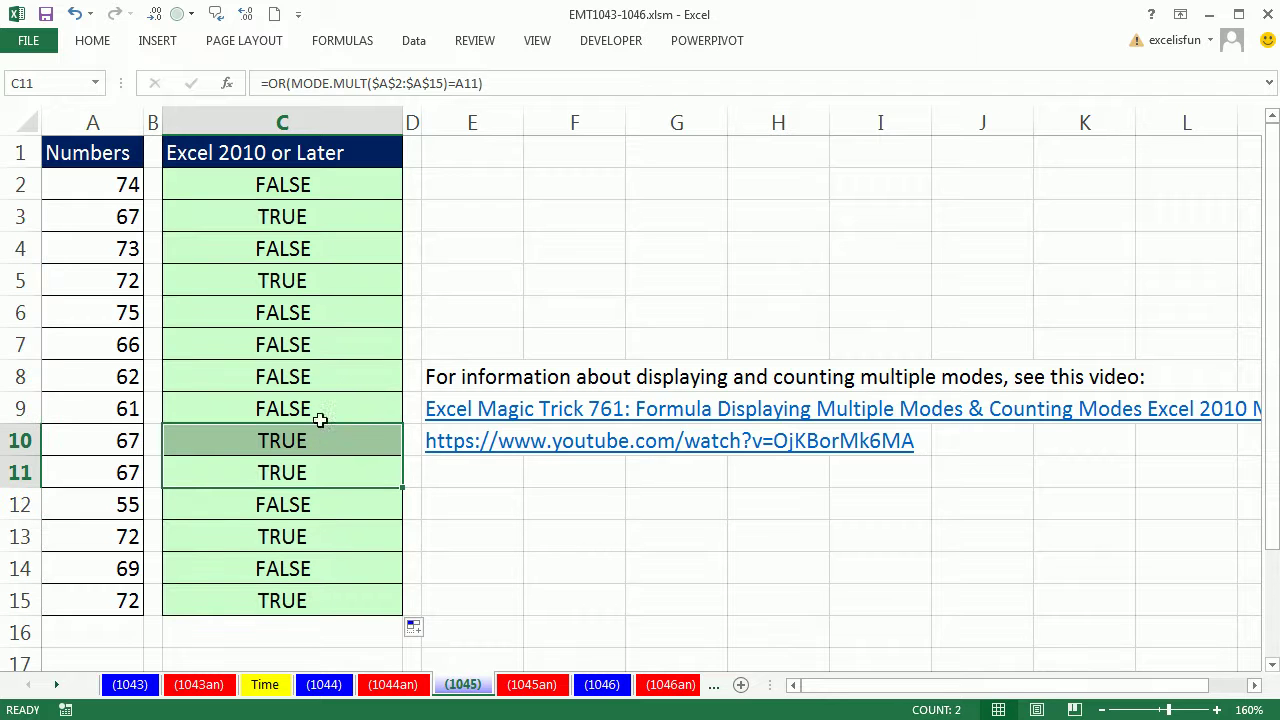
ctrl+click(290, 282)
ctrl+click(280, 214)
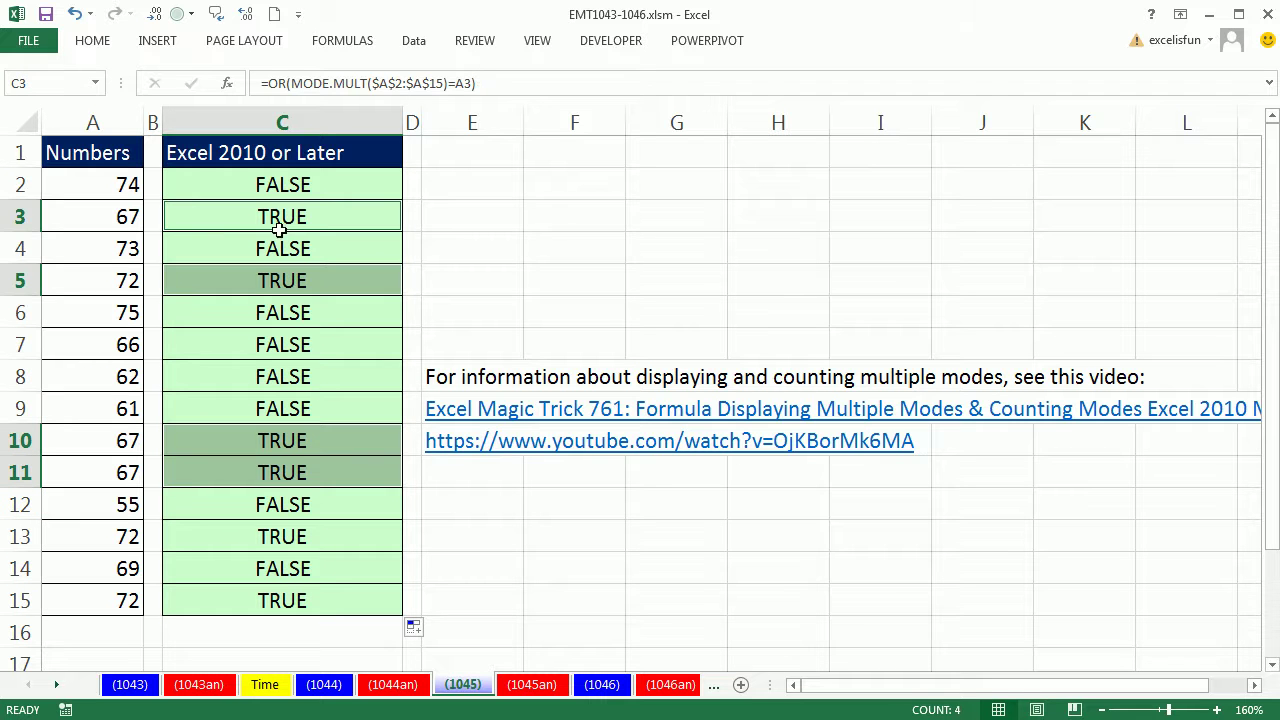
ctrl+click(280, 536)
ctrl+click(271, 600)
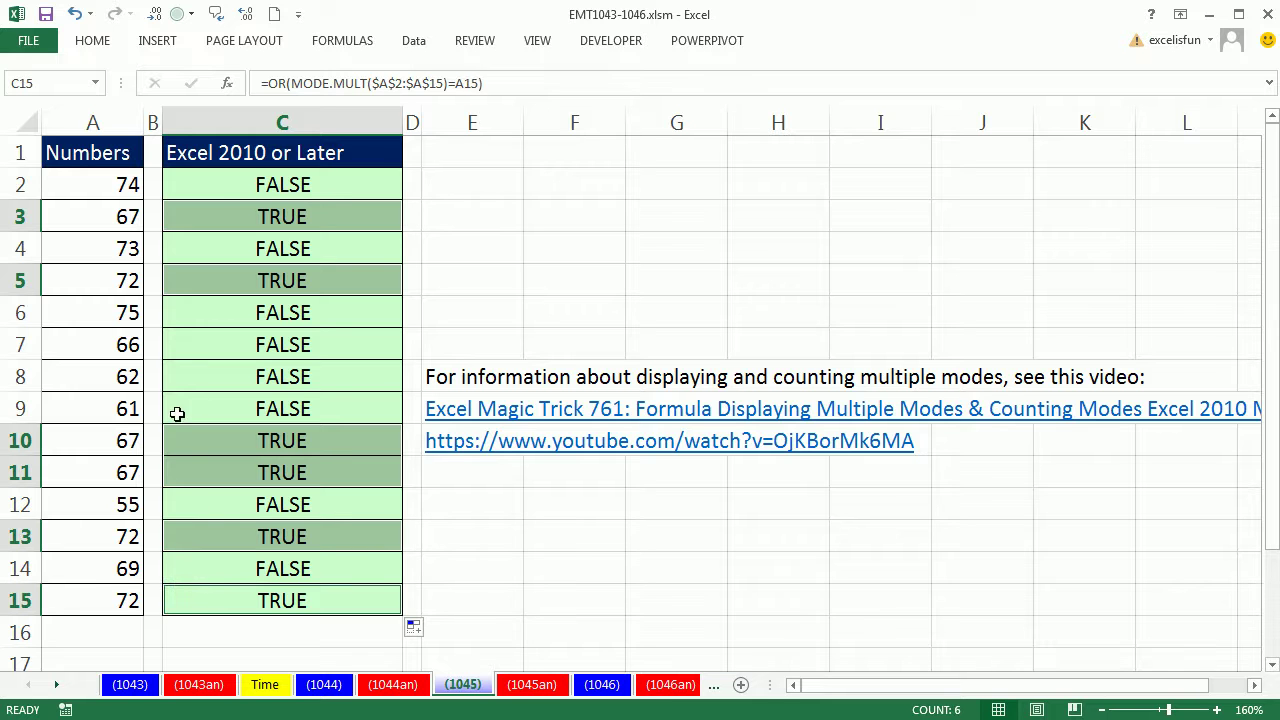
Step: Copy the OR(MODE.MULT($A$2:$A$15)=A2) text from C2 without changing the cell
double_click(260, 184)
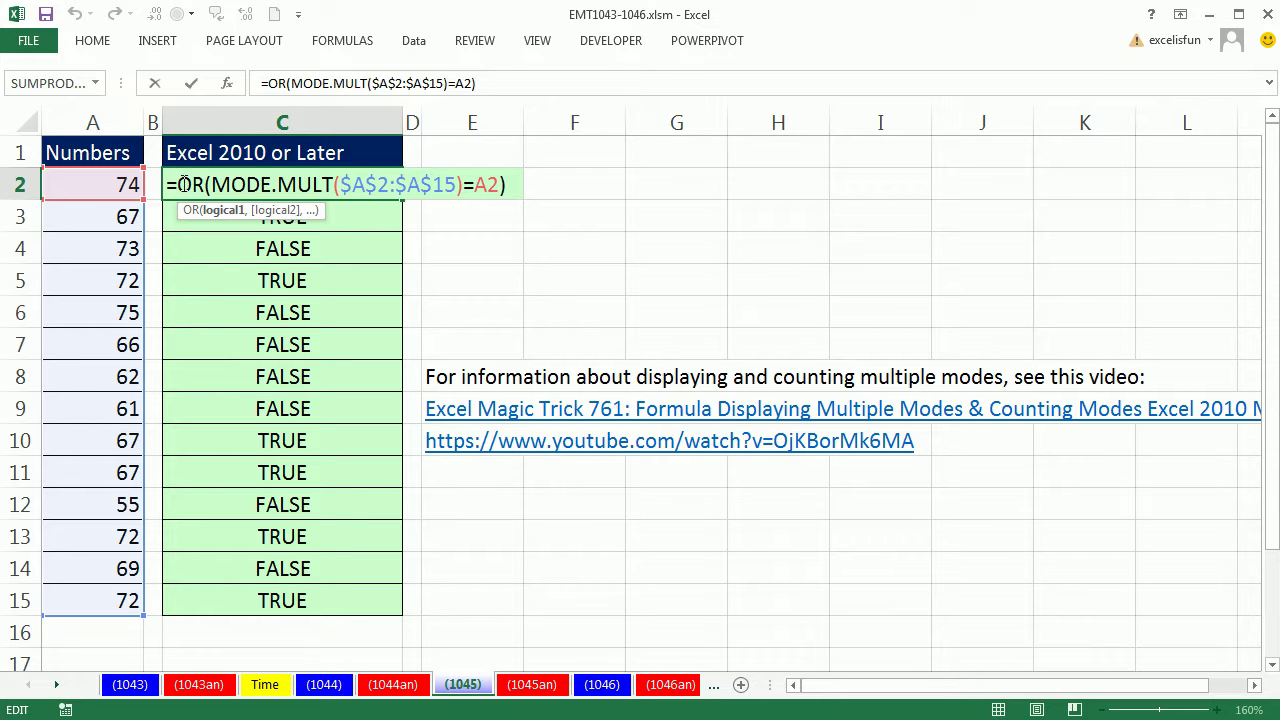
drag(168, 184, 577, 188)
key(ctrl+c)
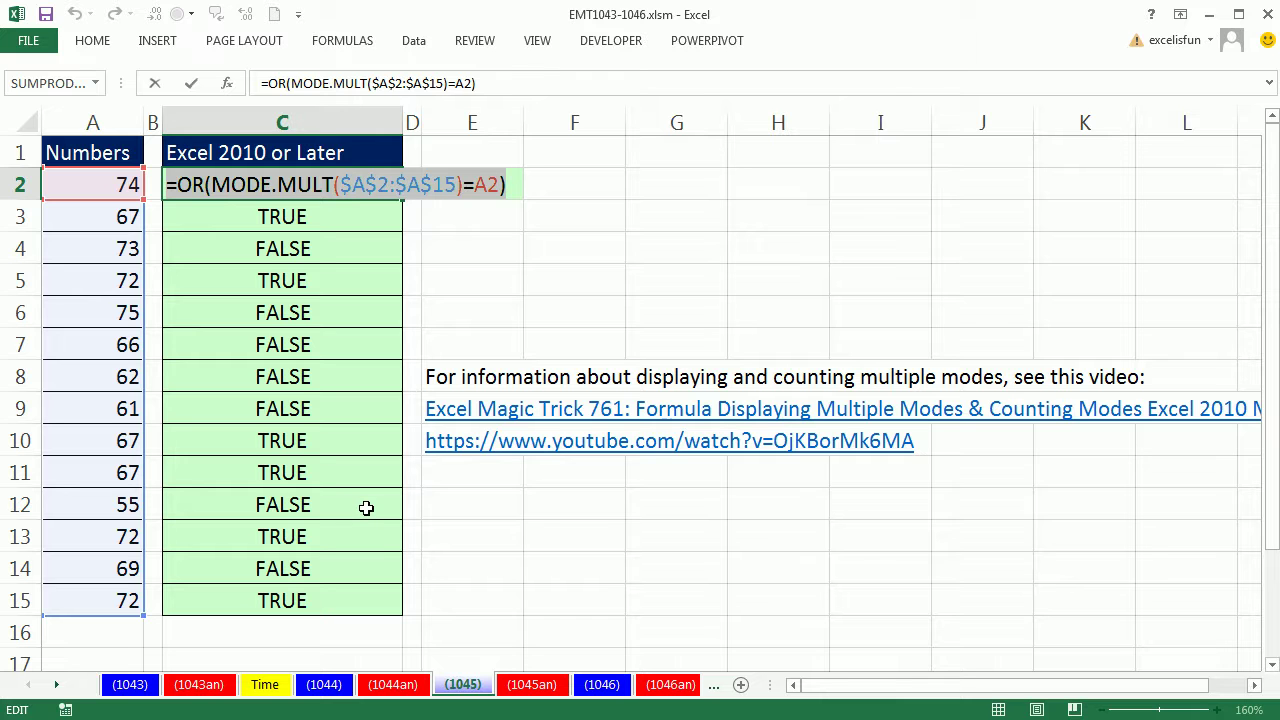
key(Escape)
Step: Select A2:A15 and open the Conditional Formatting Rules Manager
drag(97, 184, 129, 600)
click(92, 41)
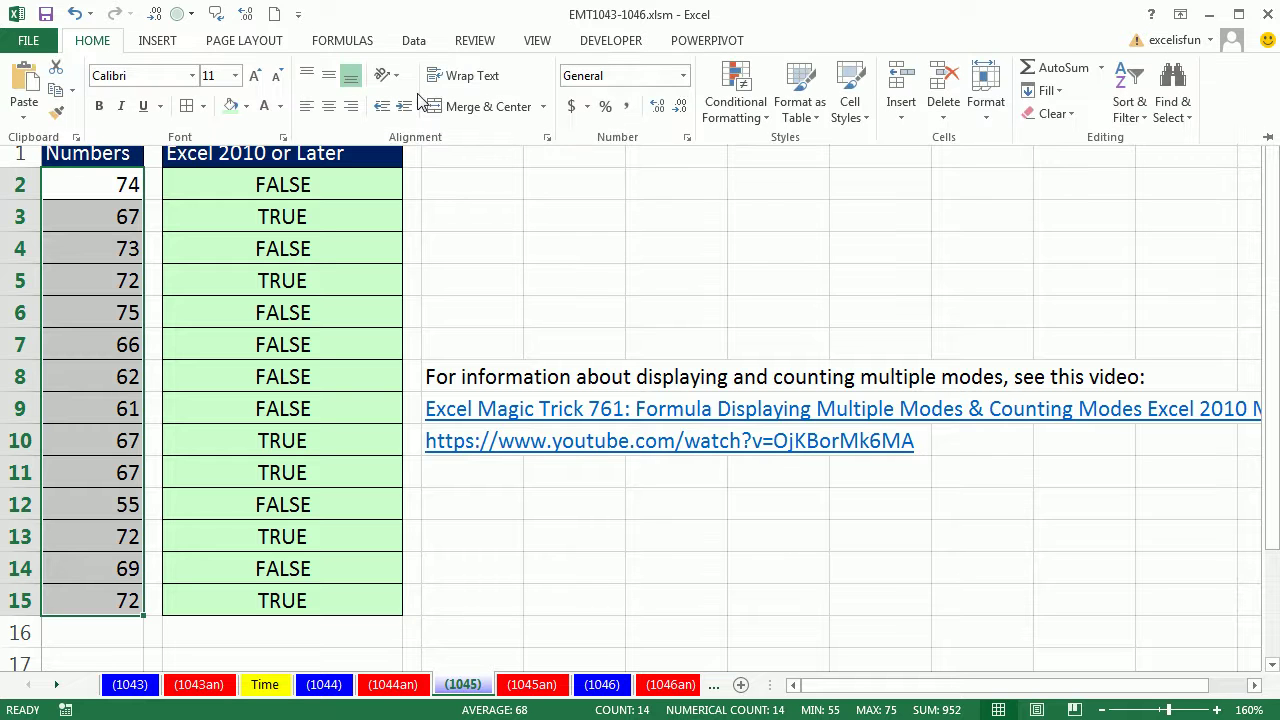
click(765, 113)
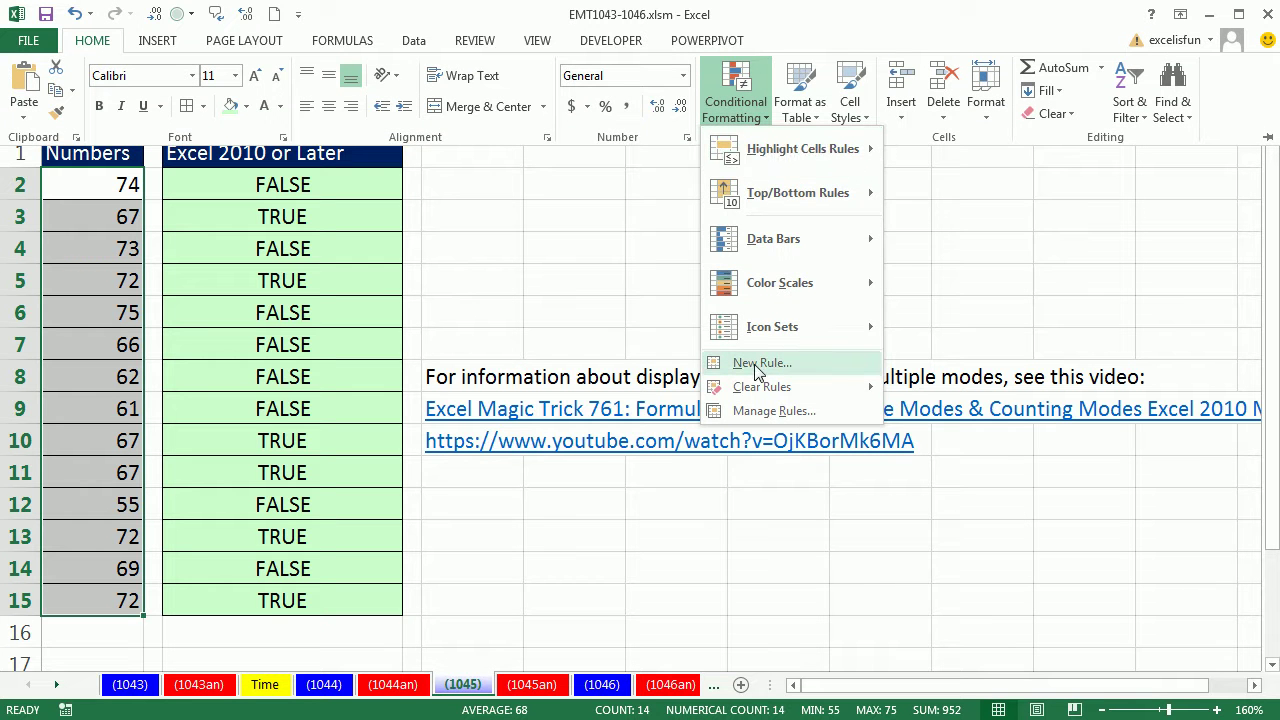
key(Escape)
key(Escape)
key(alt+o)
key(d)
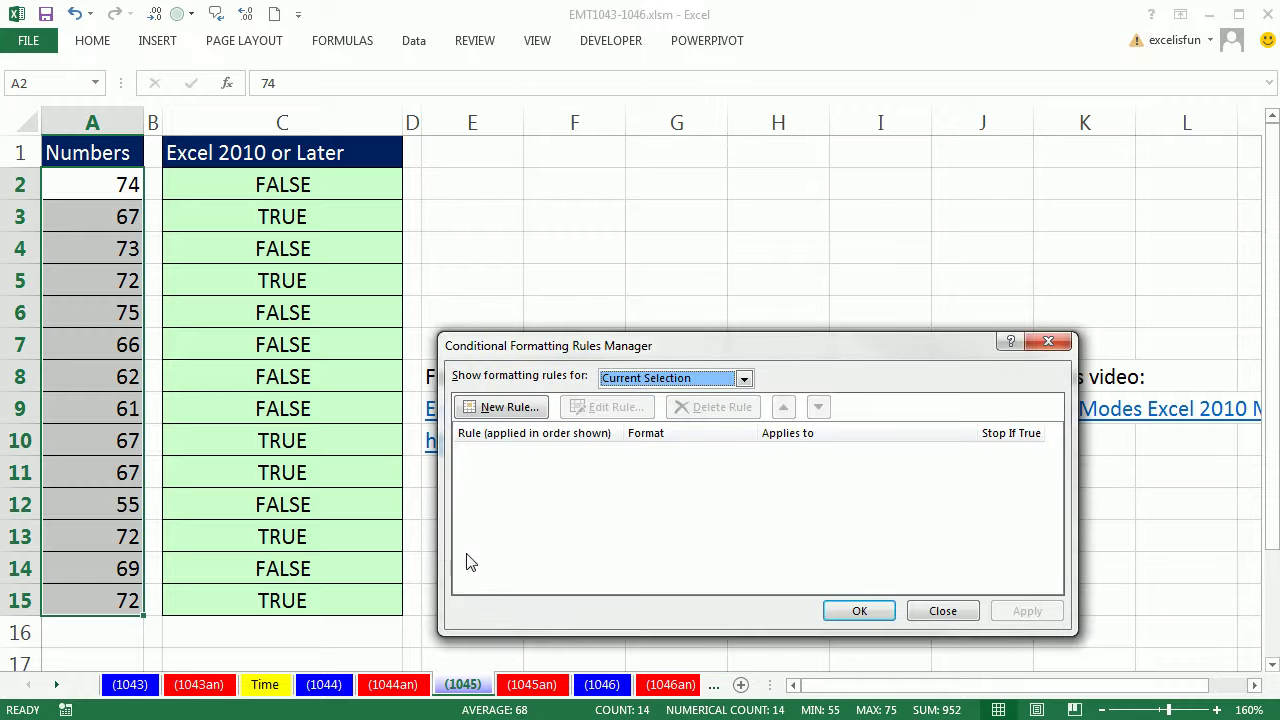
Step: Create a formula-based rule with the pasted mode formula and a yellow fill
click(506, 408)
key(Down)
key(Down)
key(Down)
key(Down)
key(Down)
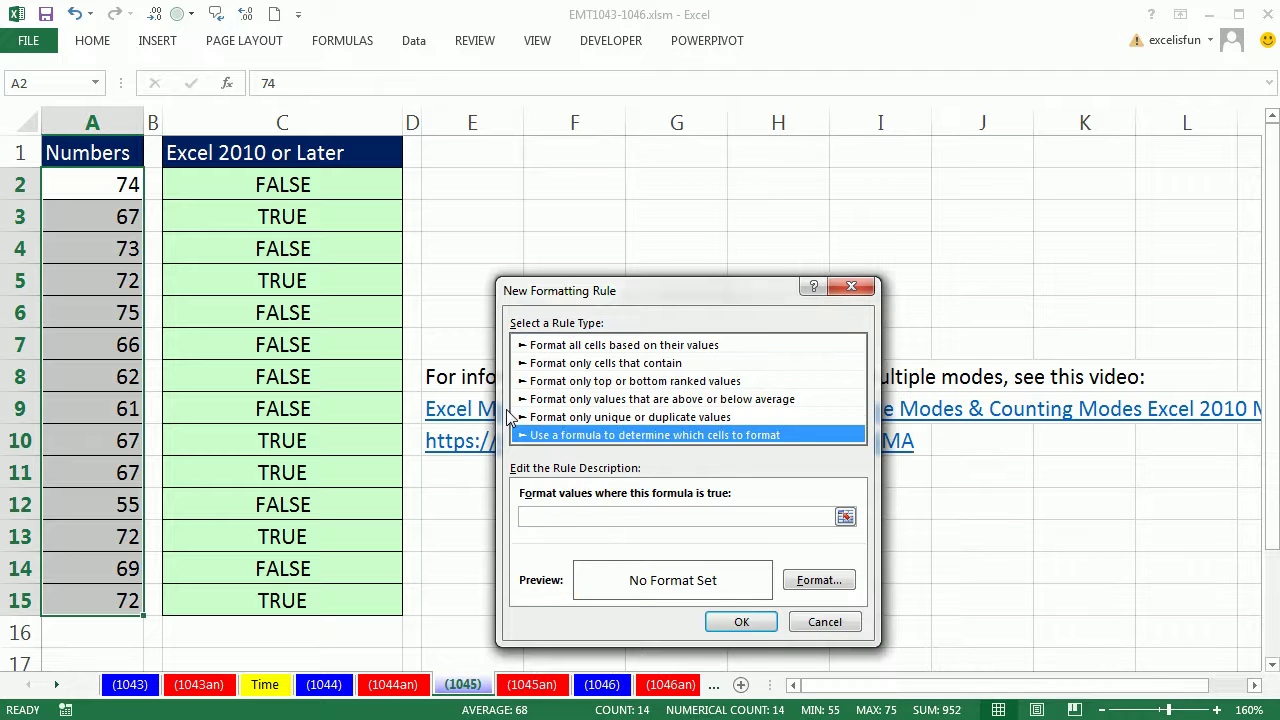
key(Tab)
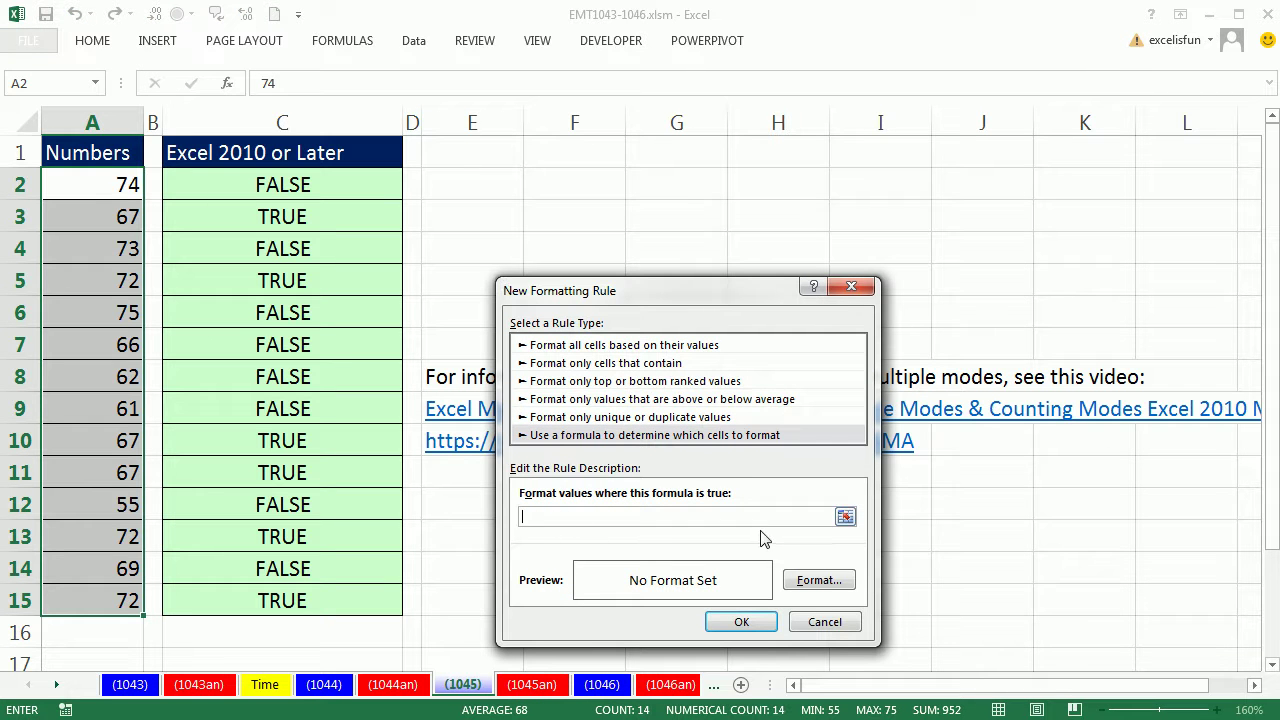
key(ctrl+v)
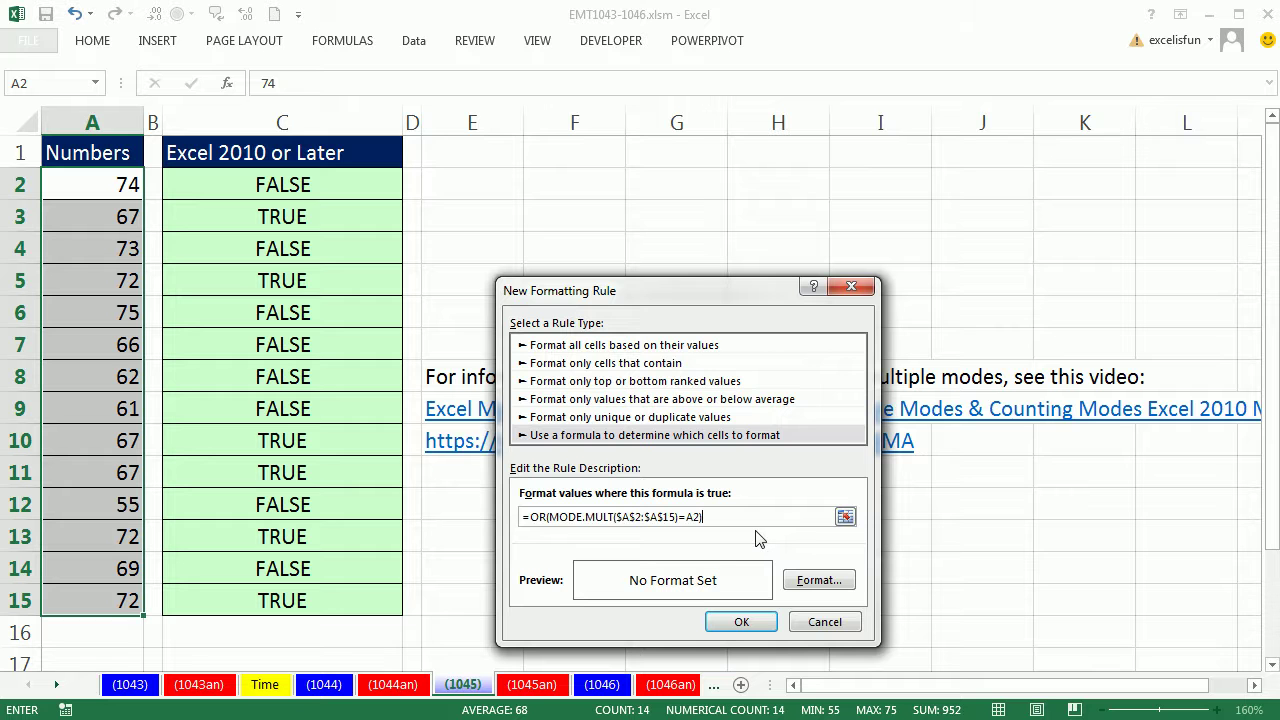
click(815, 590)
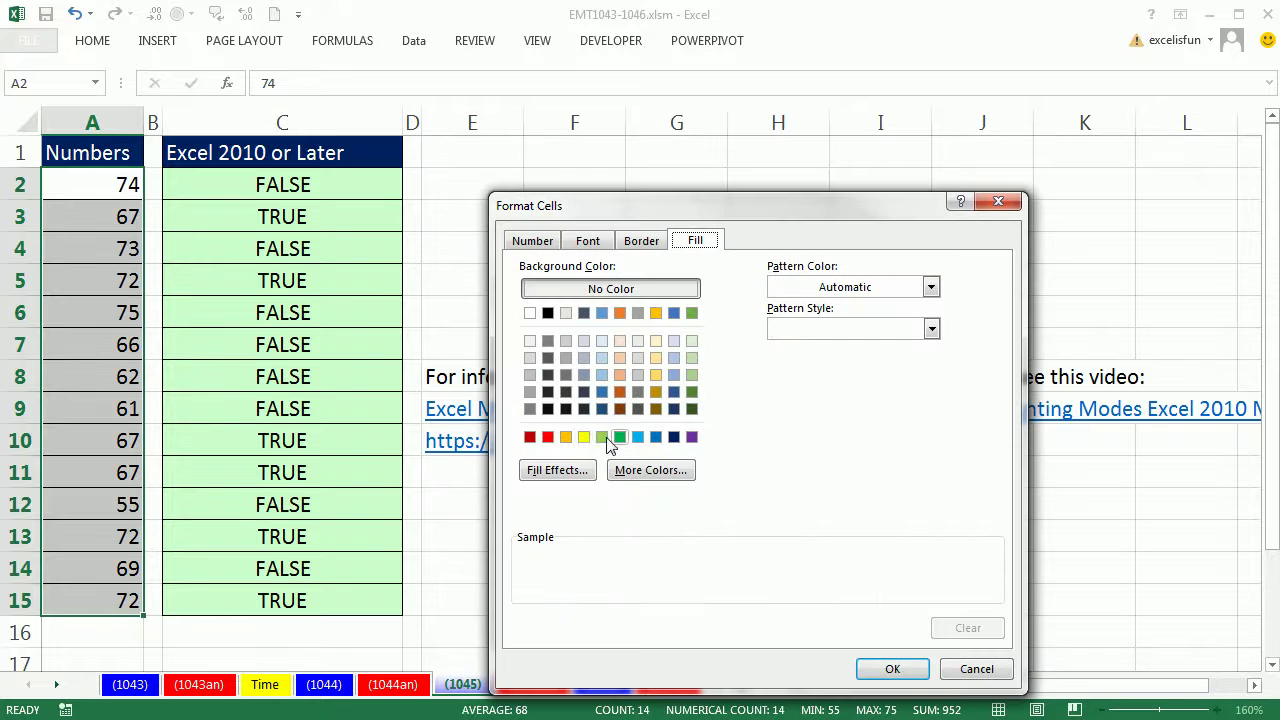
click(584, 437)
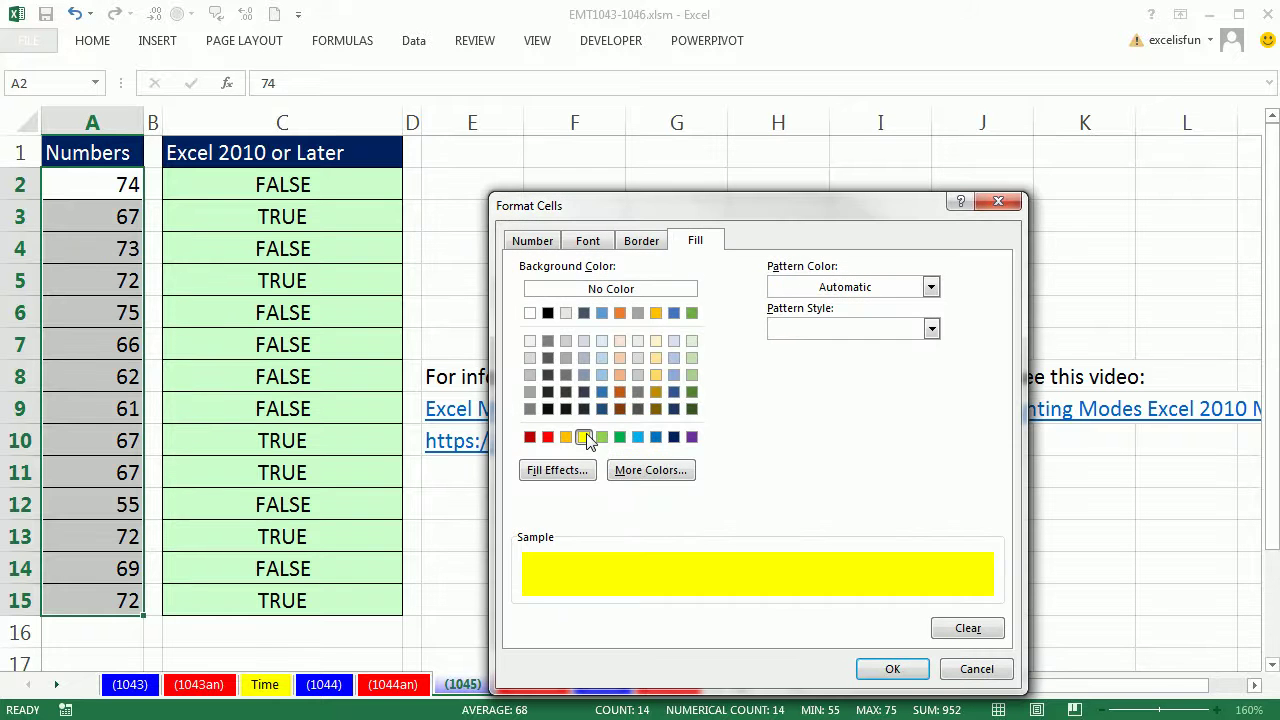
click(893, 671)
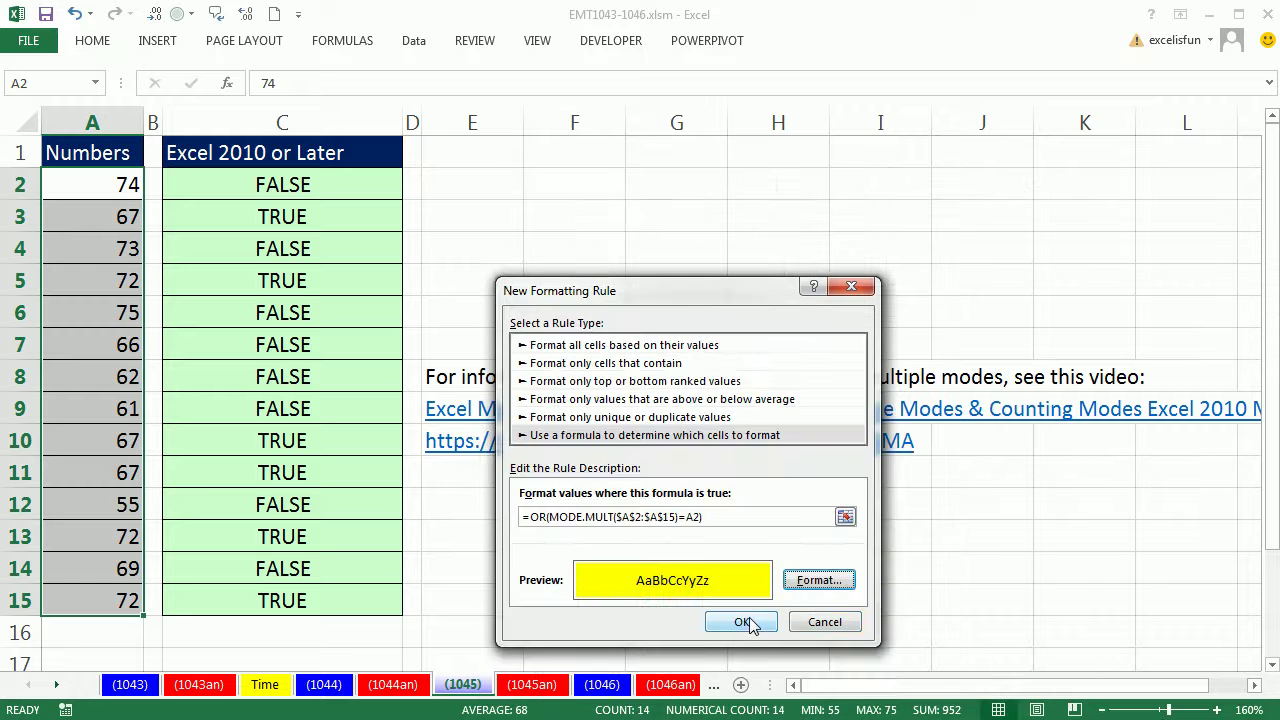
Step: Apply the rule, then test it by filling 55 into A6:A9
click(752, 622)
click(851, 610)
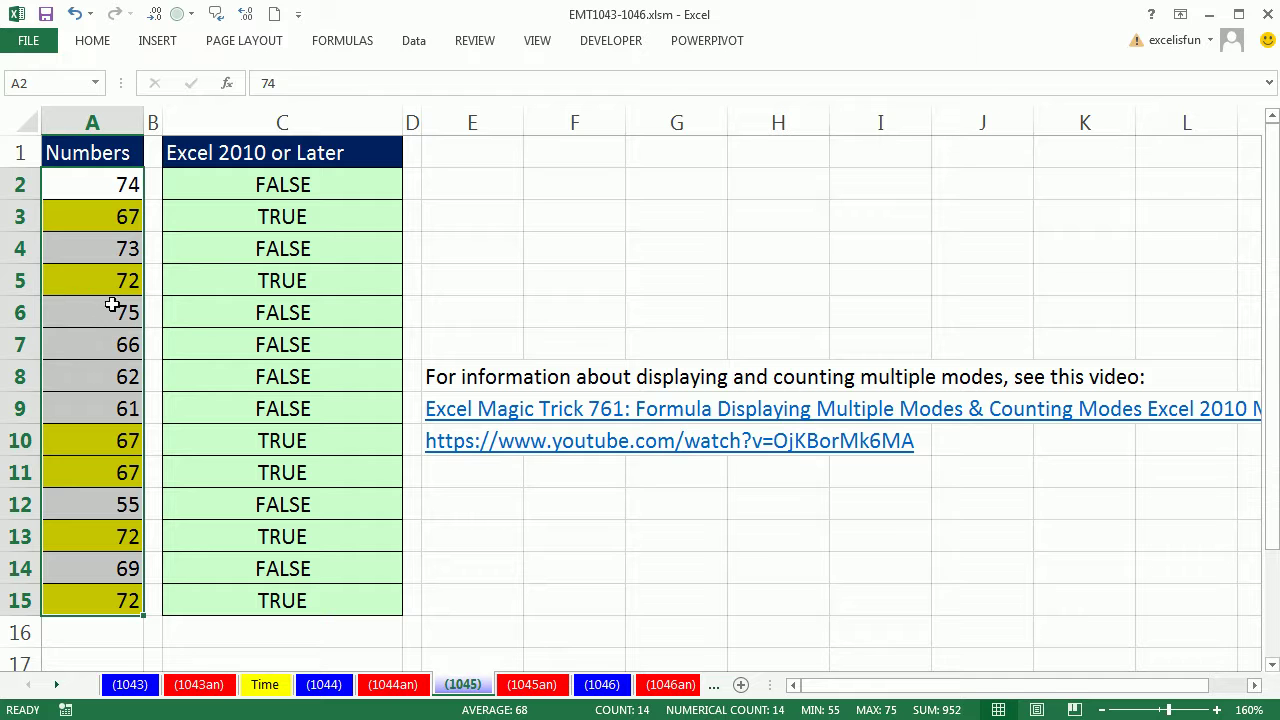
drag(112, 304, 117, 401)
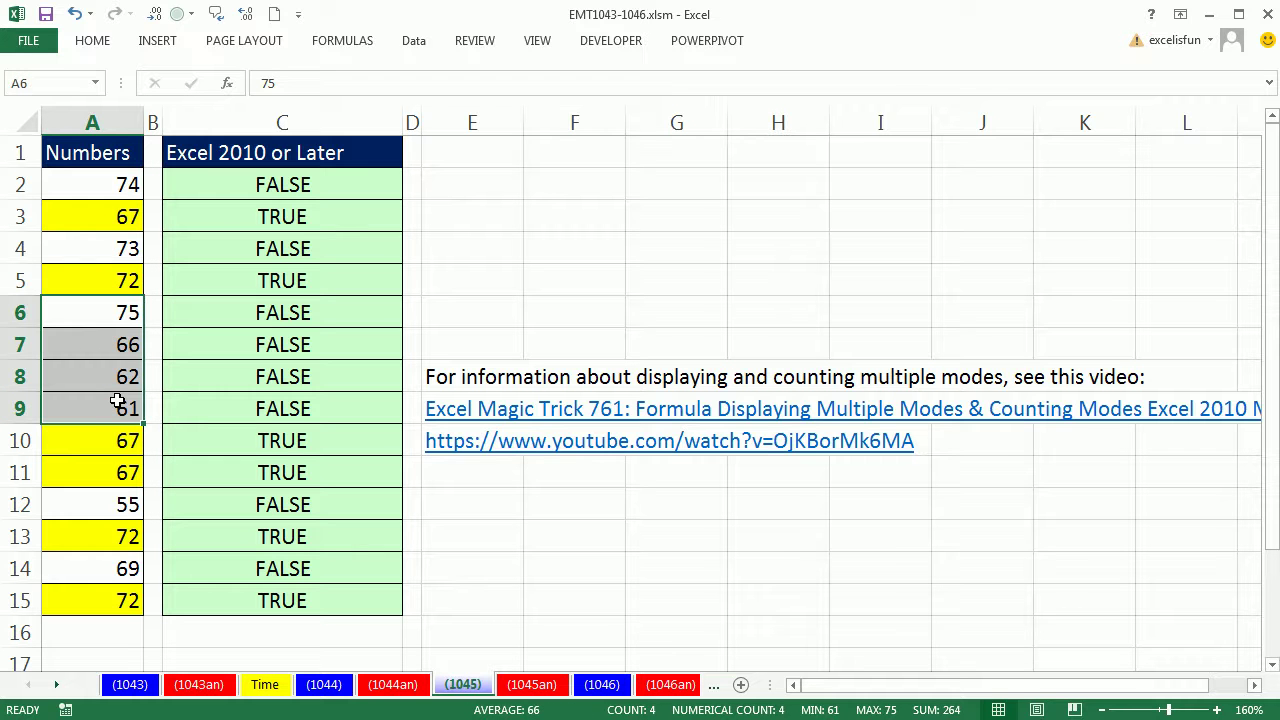
text(55)
key(ctrl+Return)
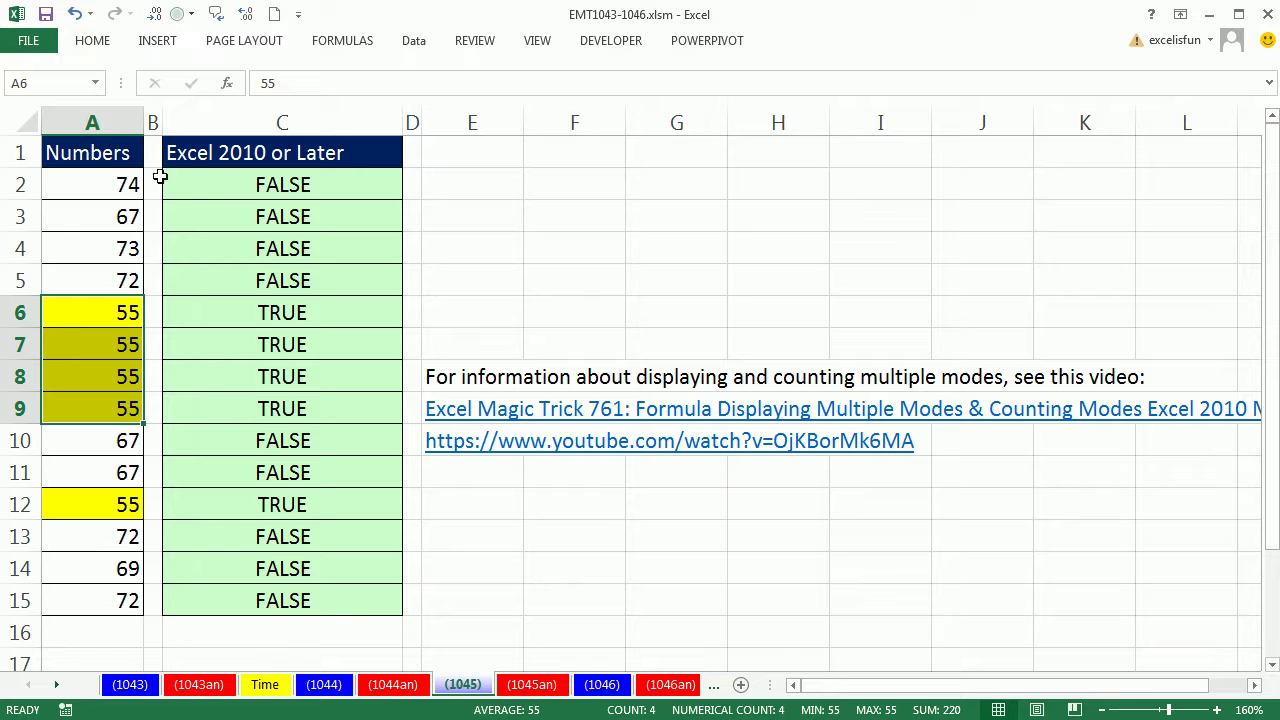
Step: Test further with 72 in A2:A5 and 'sdsa' in A13, then undo the test edits
drag(127, 183, 121, 262)
text(72)
key(ctrl+Return)
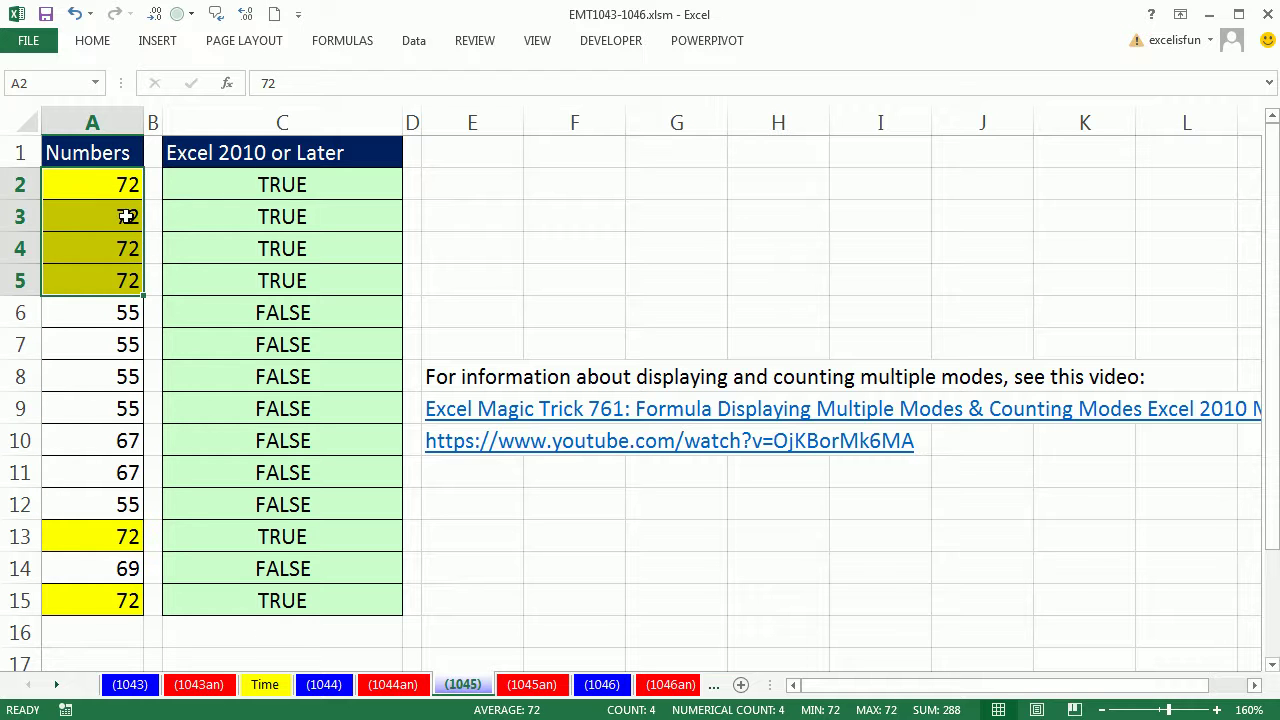
click(118, 535)
text(sdsa)
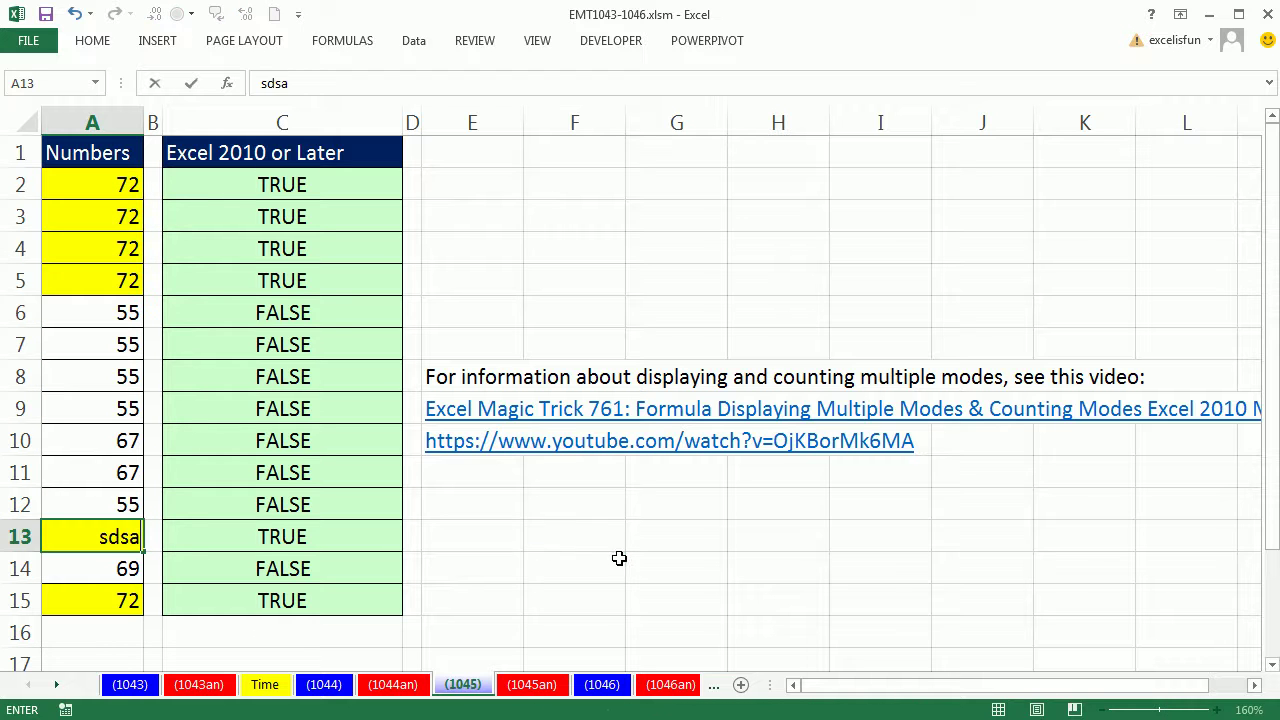
click(619, 558)
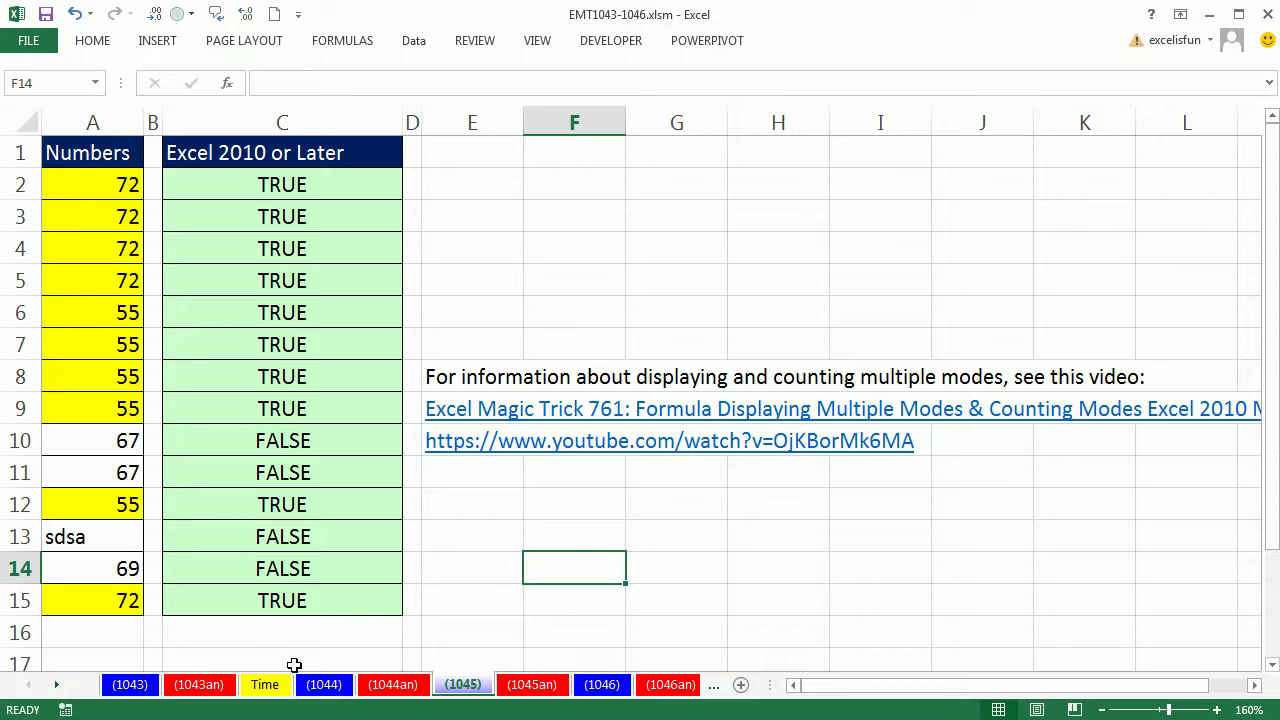
key(ctrl+z)
key(ctrl+z)
key(ctrl+z)
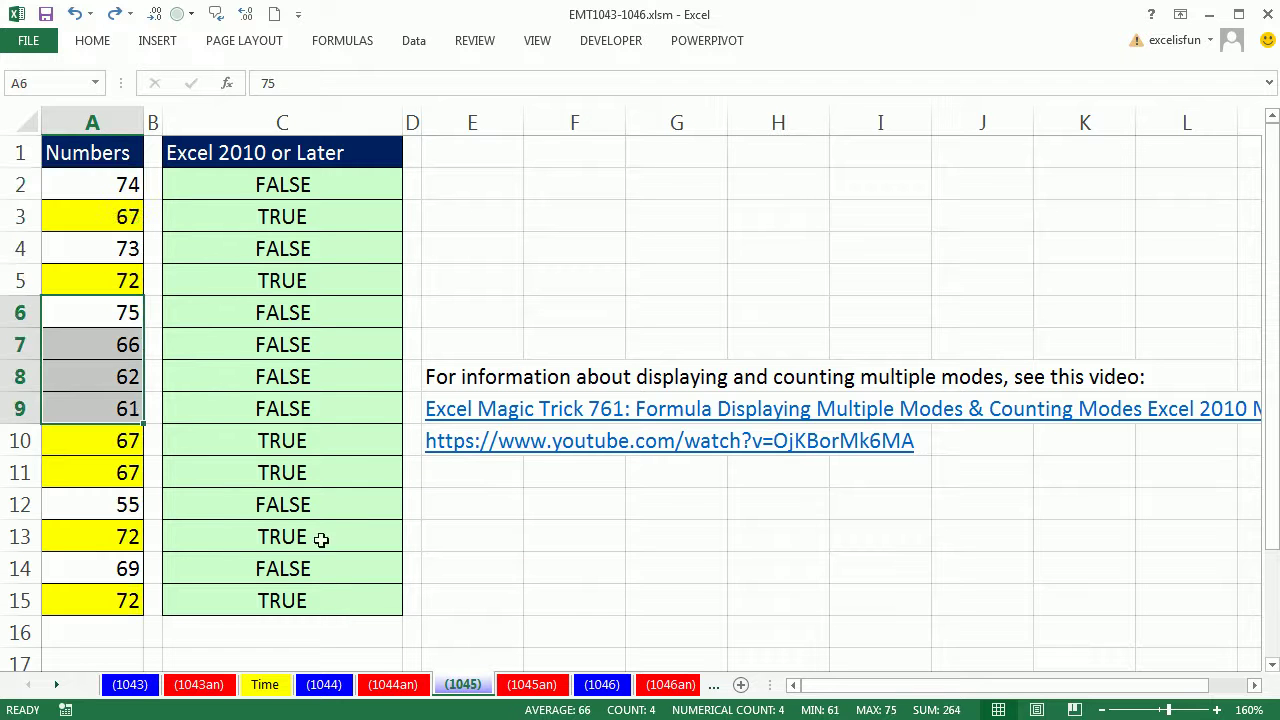
click(555, 281)
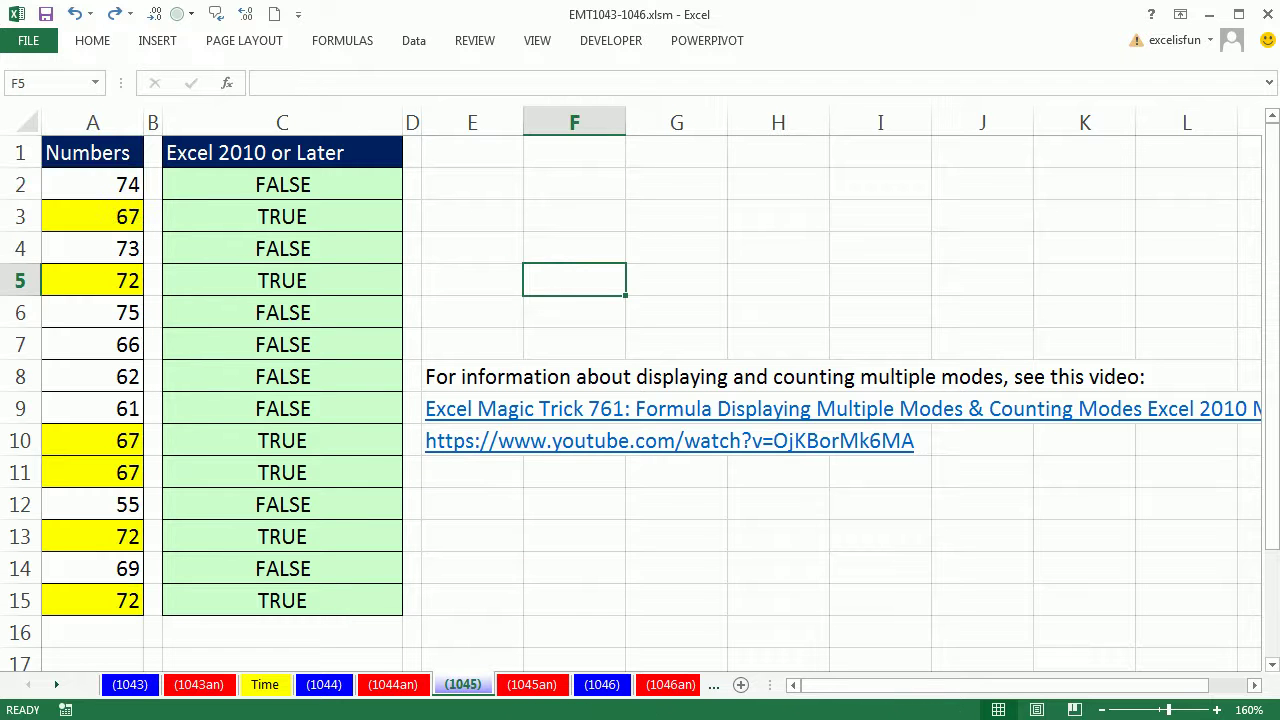